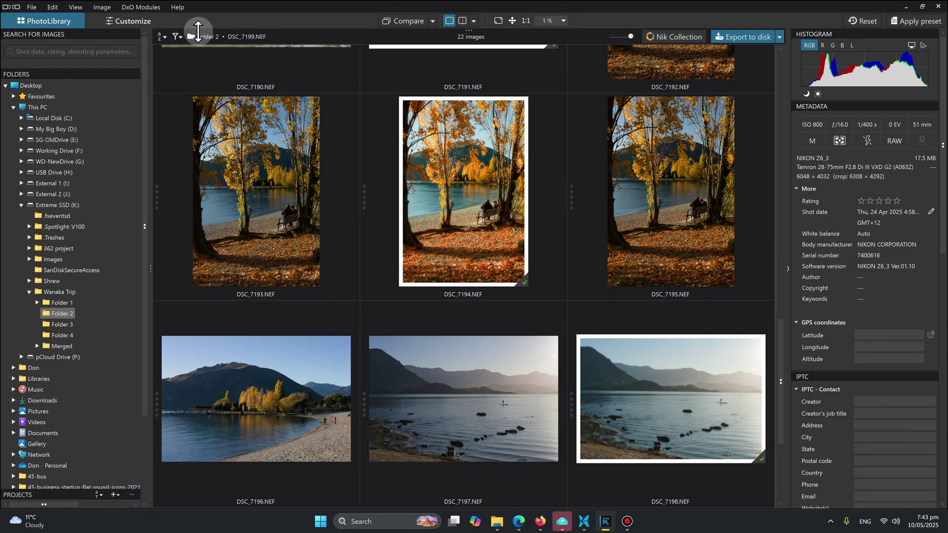
Open DSC_7199.NEF in the Customize editing view.
left_click(134, 24)
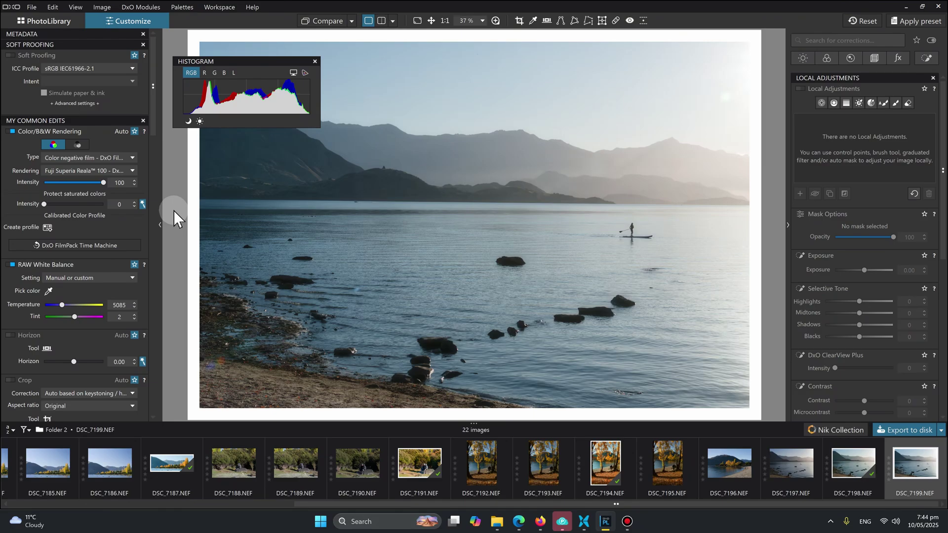
Apply the DxO Advanced workspace layout.
left_click(212, 7)
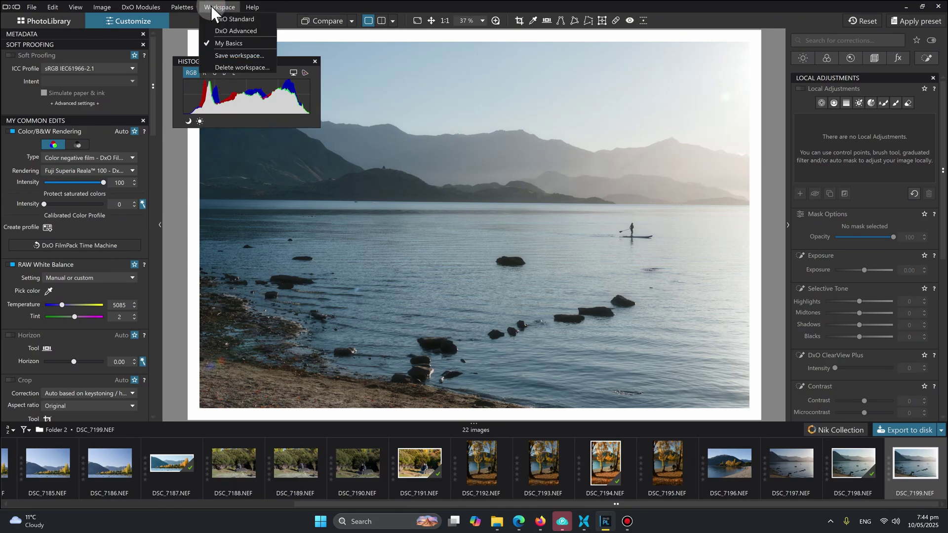
left_click(221, 31)
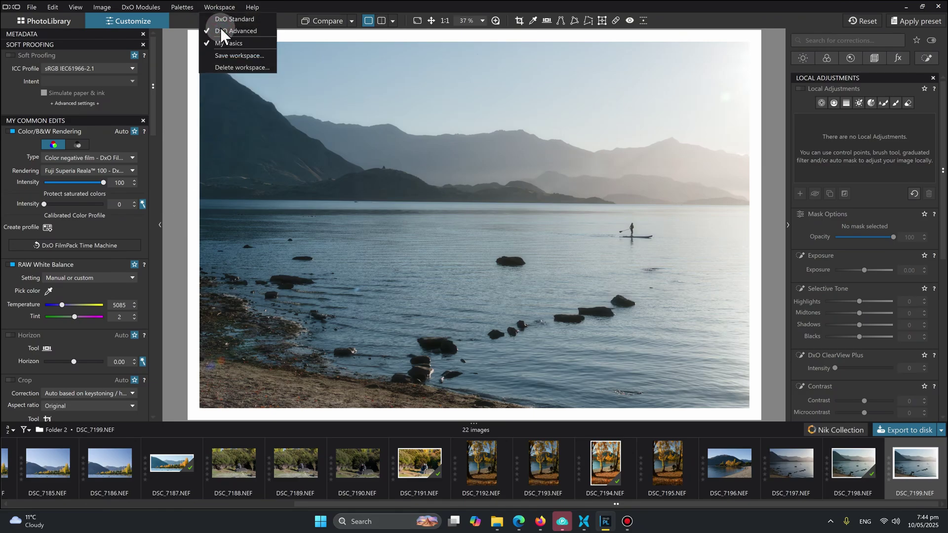
left_click(221, 30)
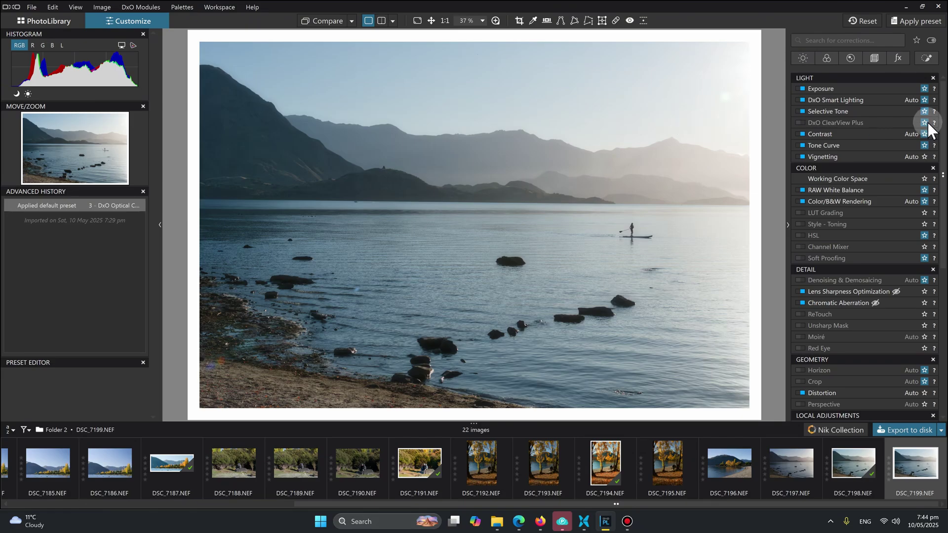
Browse the Light, Color and Detail correction palette tabs.
left_click(804, 58)
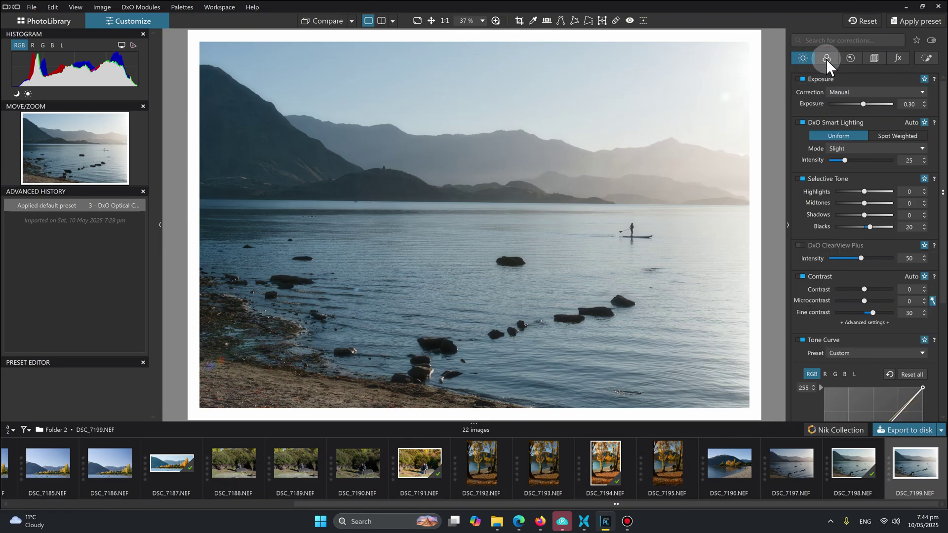
left_click(826, 59)
left_click(849, 58)
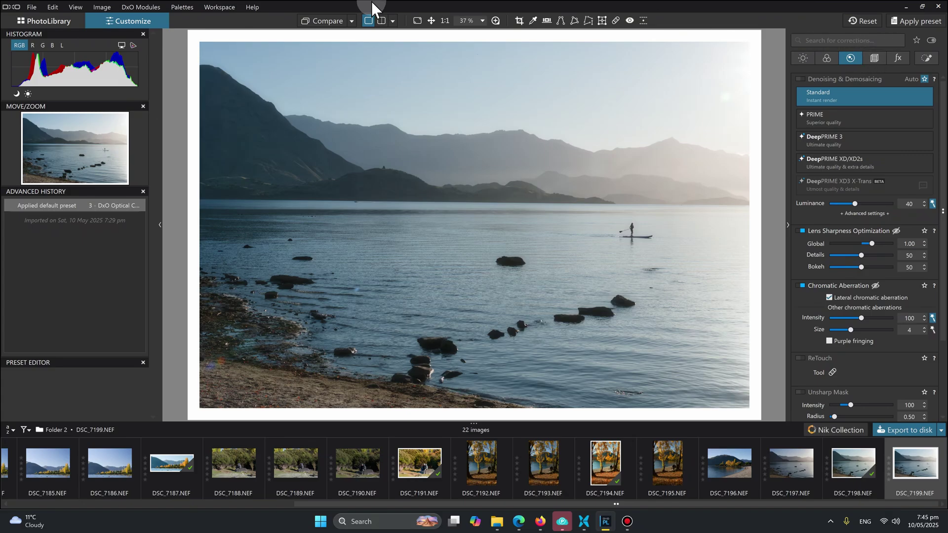
Return to the PhotoLibrary, preview DSC_7193 and DSC_7194, then select DSC_7197.
left_click(42, 20)
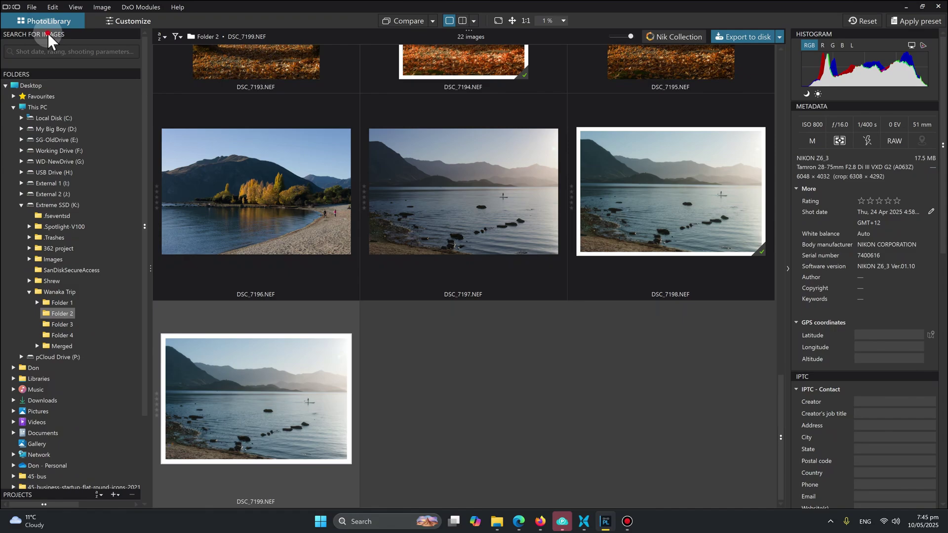
left_click(147, 86)
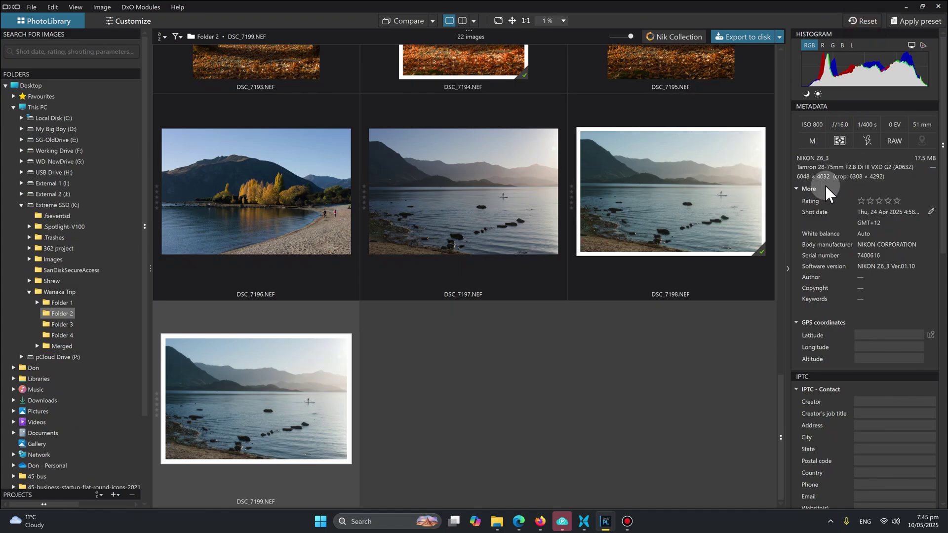
left_click(454, 66)
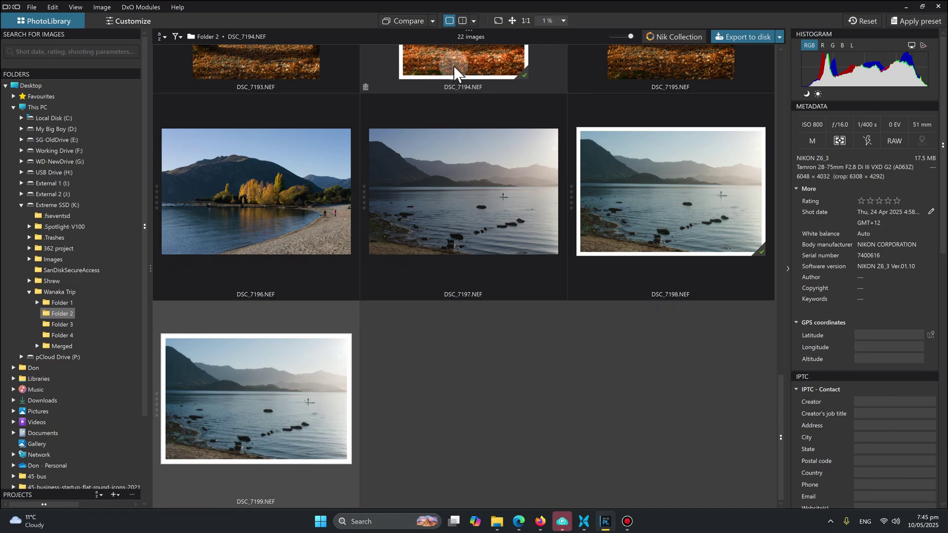
left_click_drag(467, 30, 469, 272)
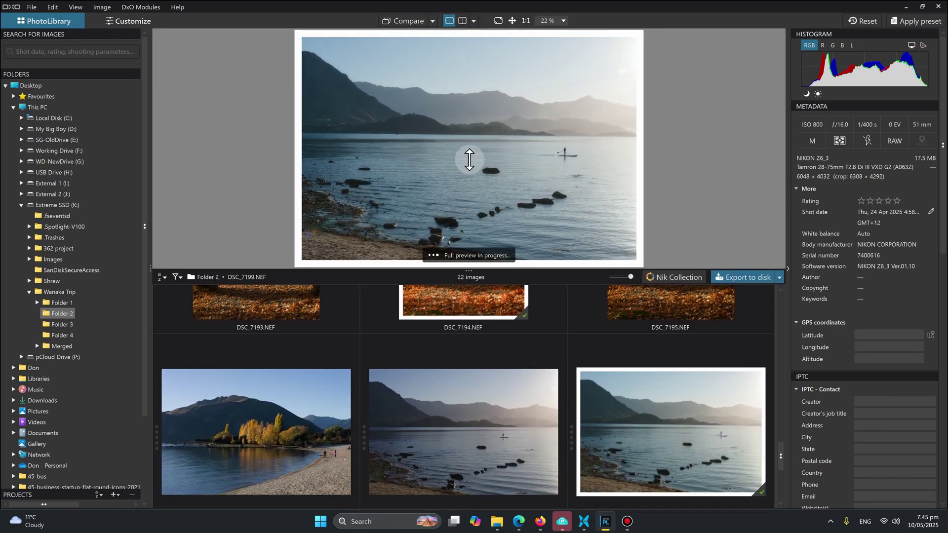
left_click_drag(470, 159, 482, 20)
left_click(427, 177)
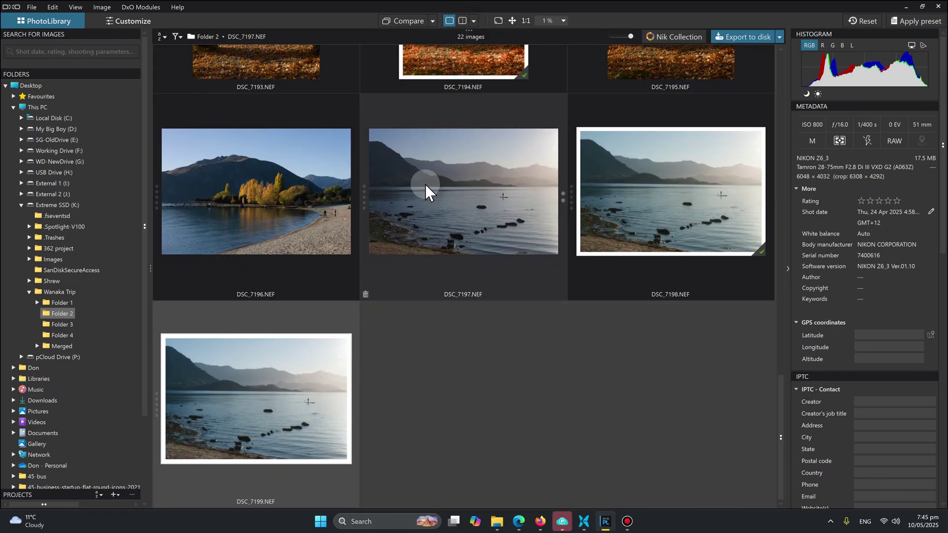
Return to Customize and show the overview of all Light, Color, Detail and Geometry palettes.
left_click(123, 17)
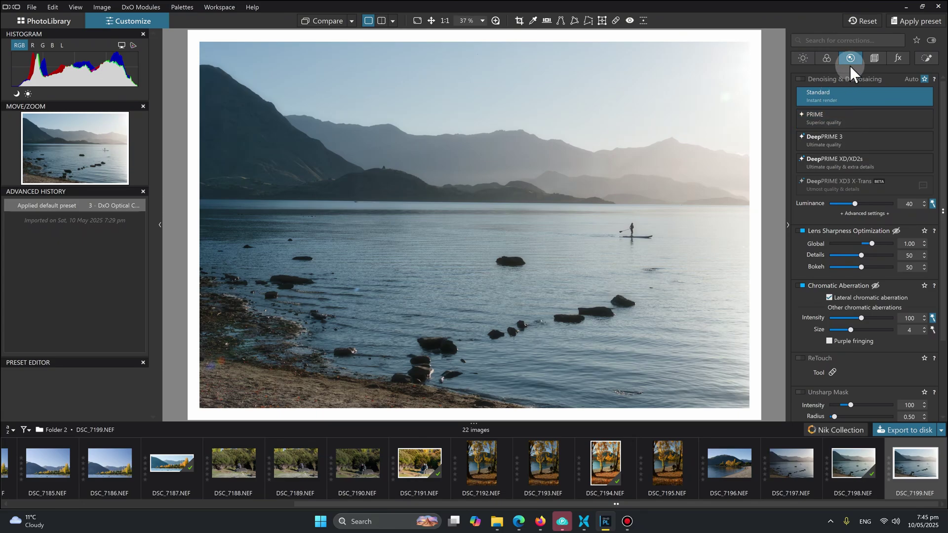
left_click(802, 58)
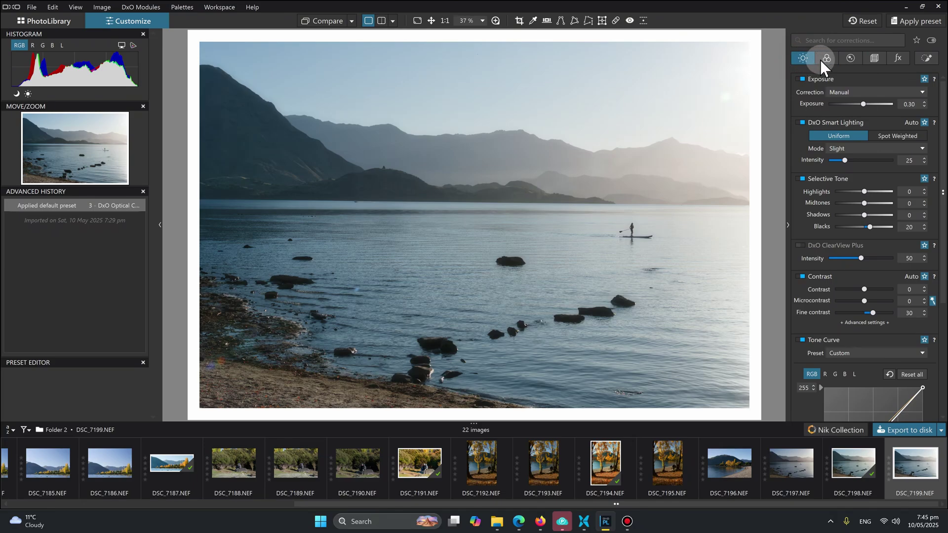
left_click(825, 59)
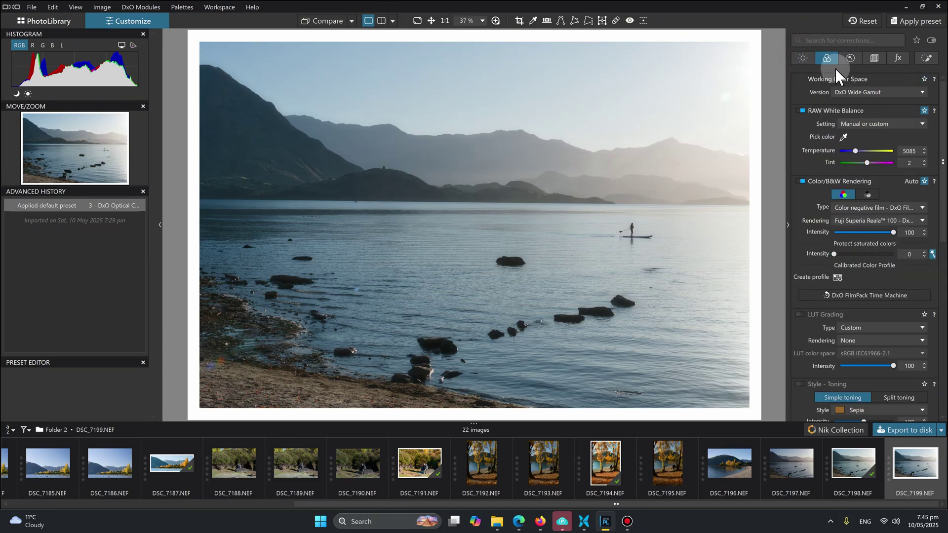
left_click(828, 59)
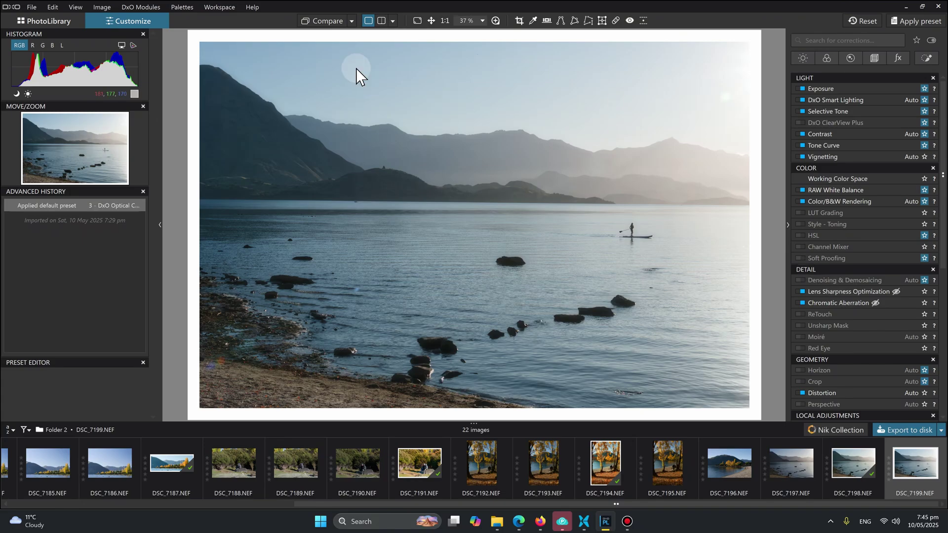
Switch to DxO Standard, back to DxO Advanced, and scroll down to Local Adjustments.
left_click(215, 7)
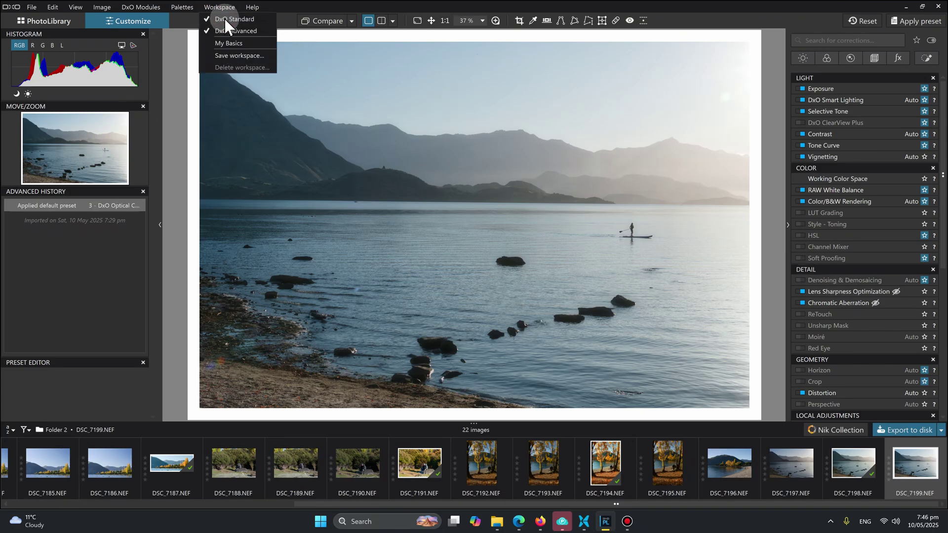
left_click(224, 19)
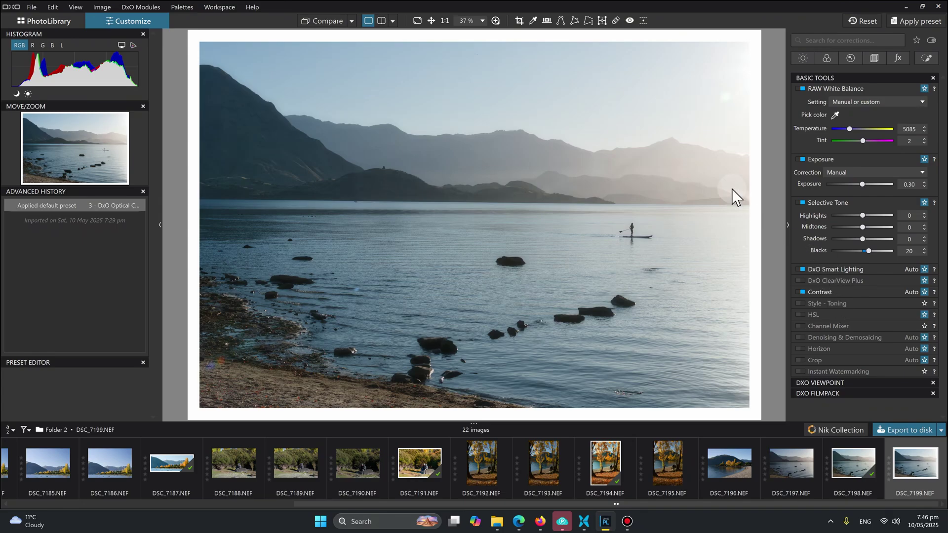
left_click(216, 8)
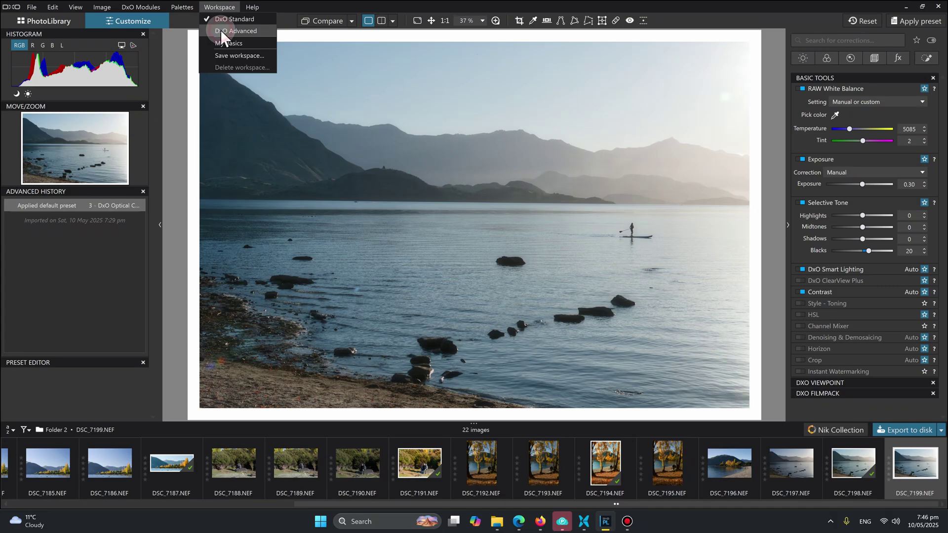
left_click(220, 31)
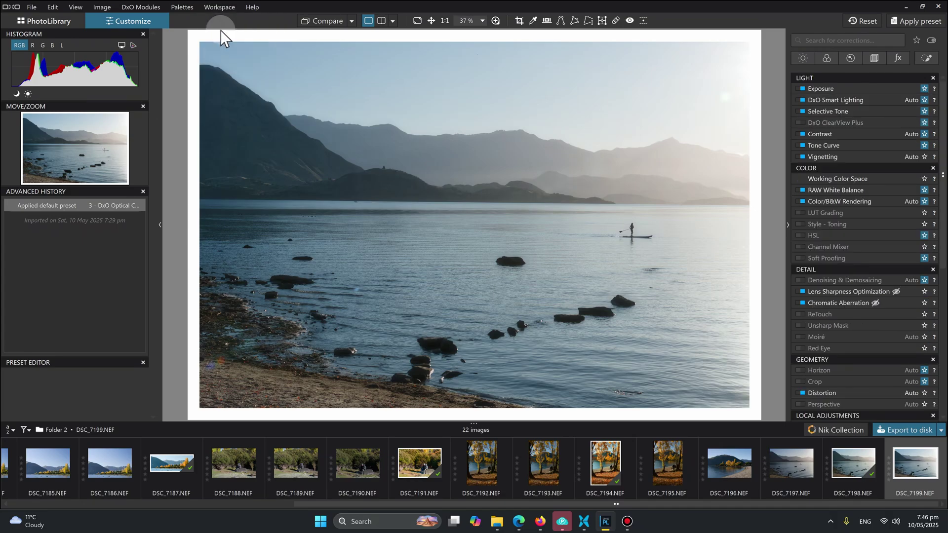
scroll(841, 181, "down", 1)
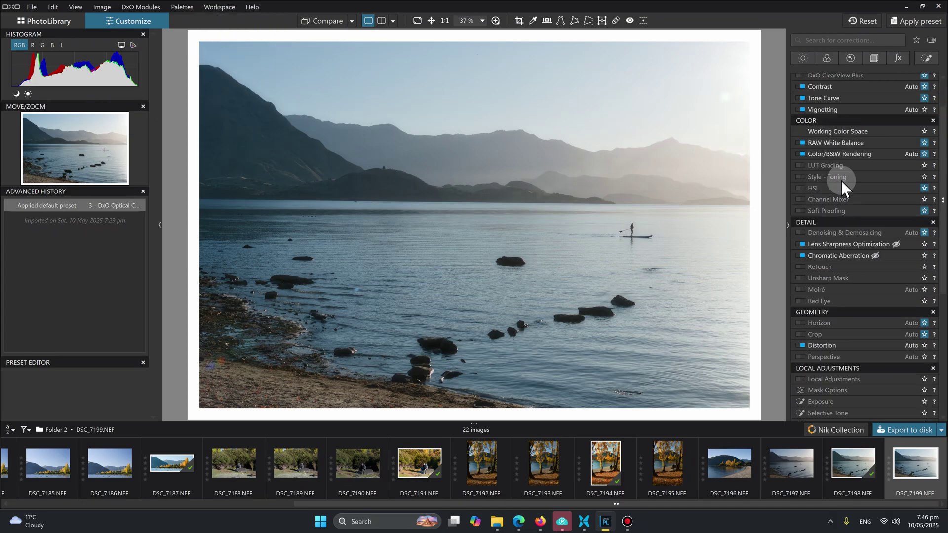
scroll(840, 180, "down", 5)
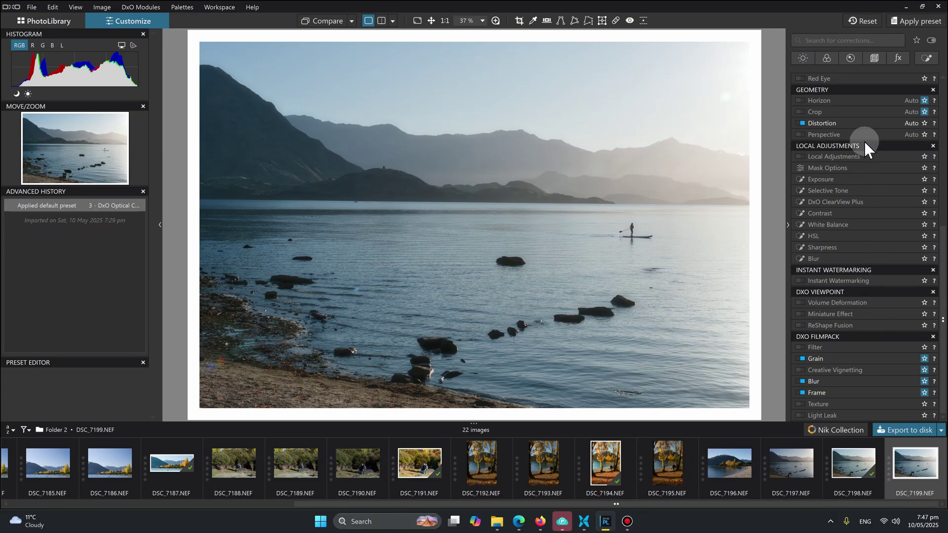
left_click_drag(855, 144, 657, 140)
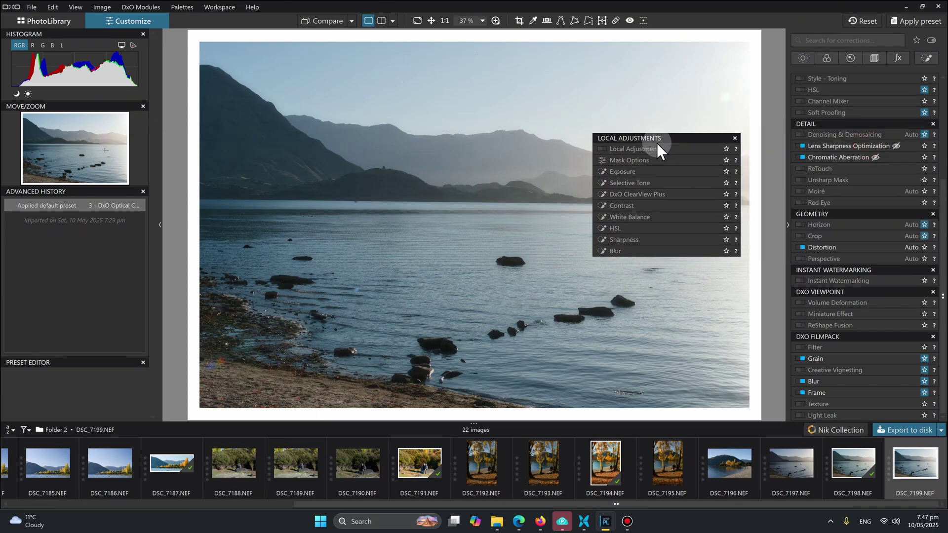
right_click(677, 136)
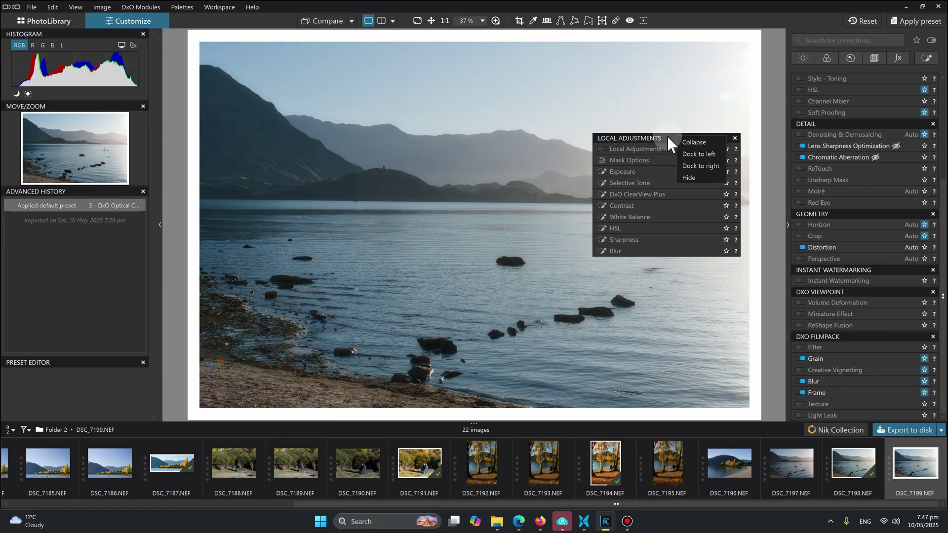
left_click(694, 164)
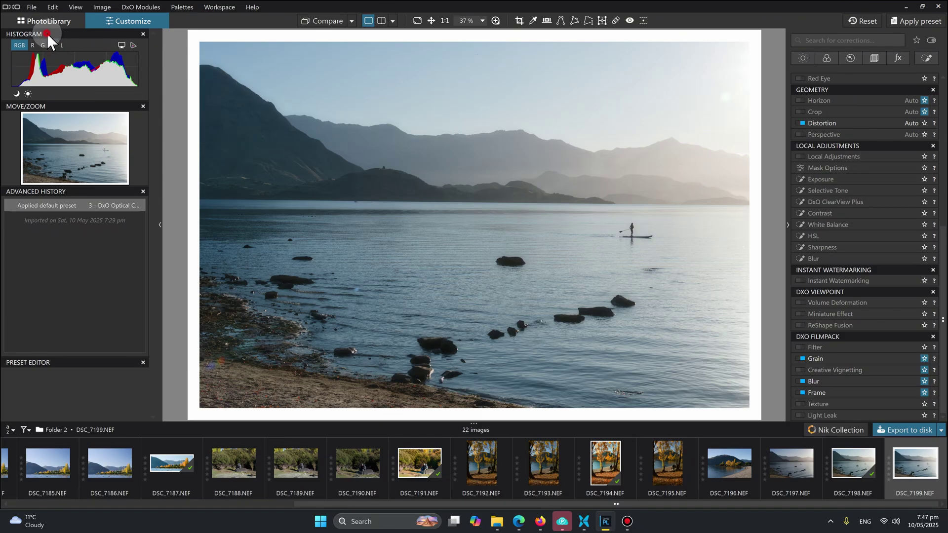
left_click_drag(47, 34, 238, 75)
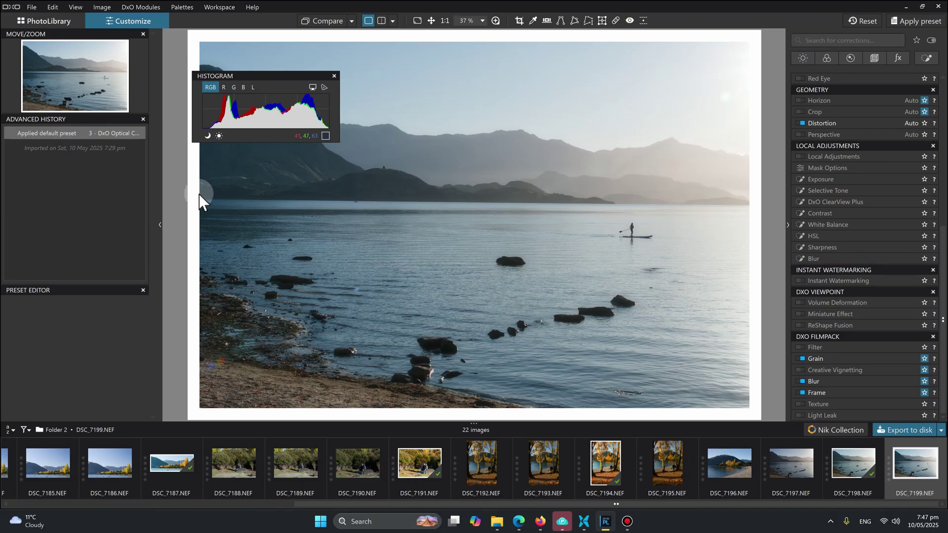
left_click(160, 225)
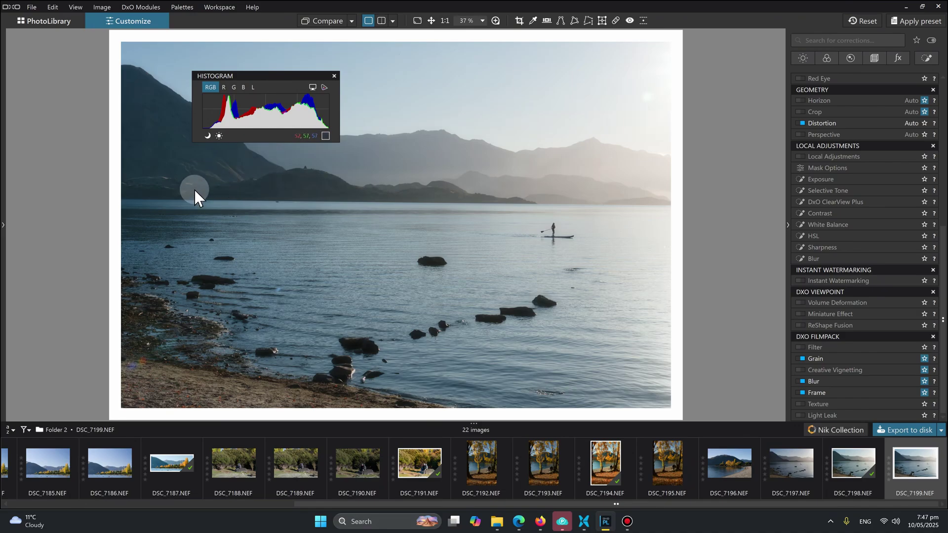
right_click(265, 82)
left_click(276, 94)
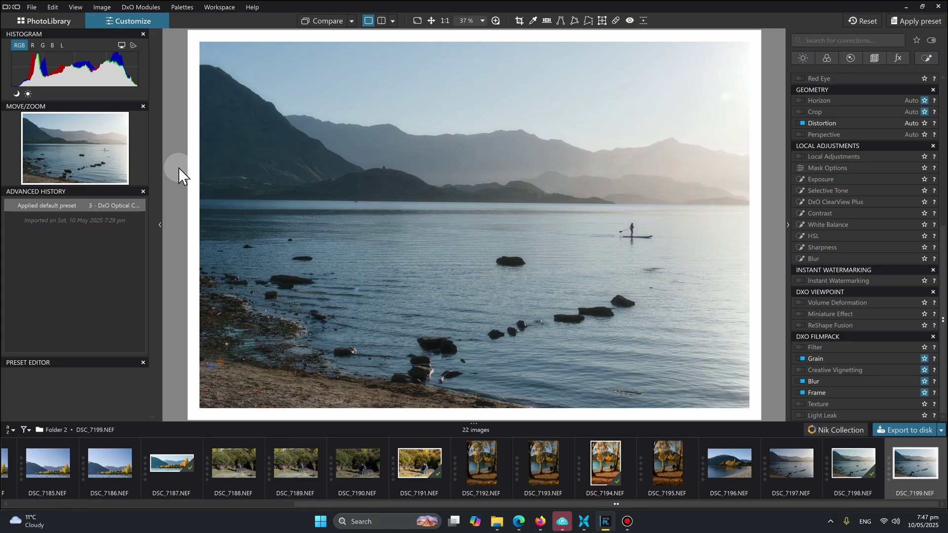
left_click(179, 7)
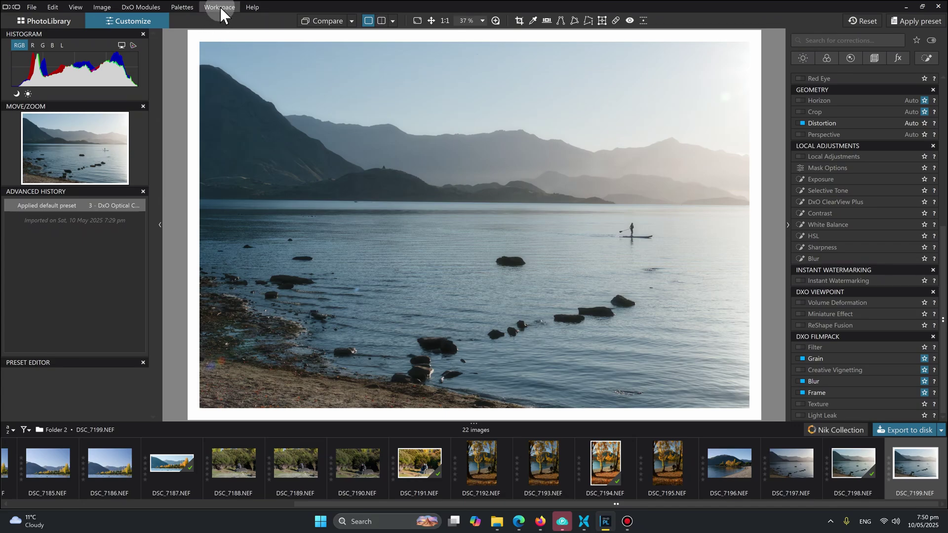
left_click(220, 6)
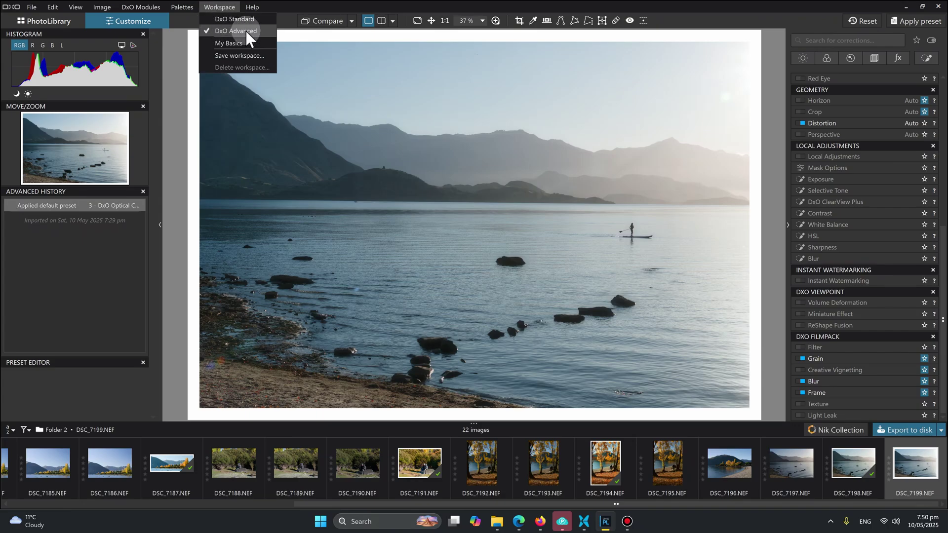
left_click(184, 7)
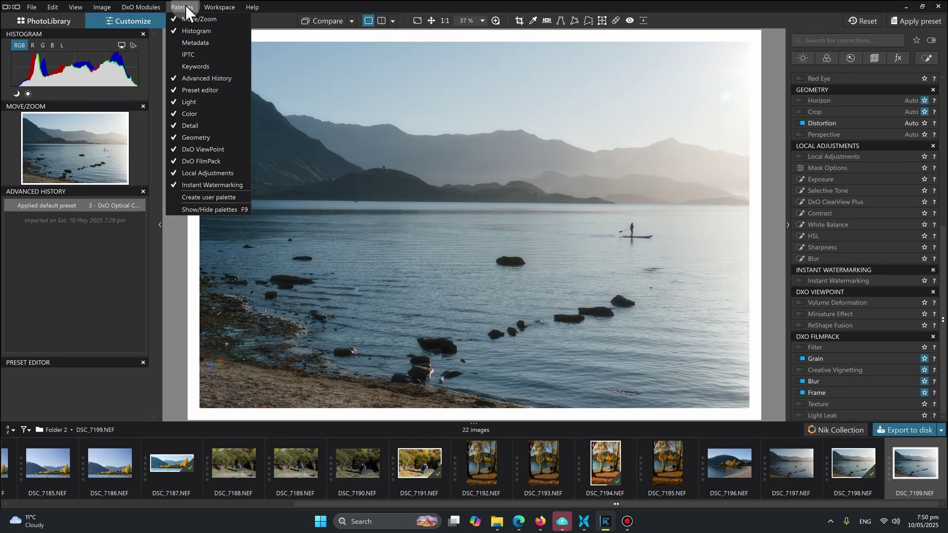
mouse_move(221, 11)
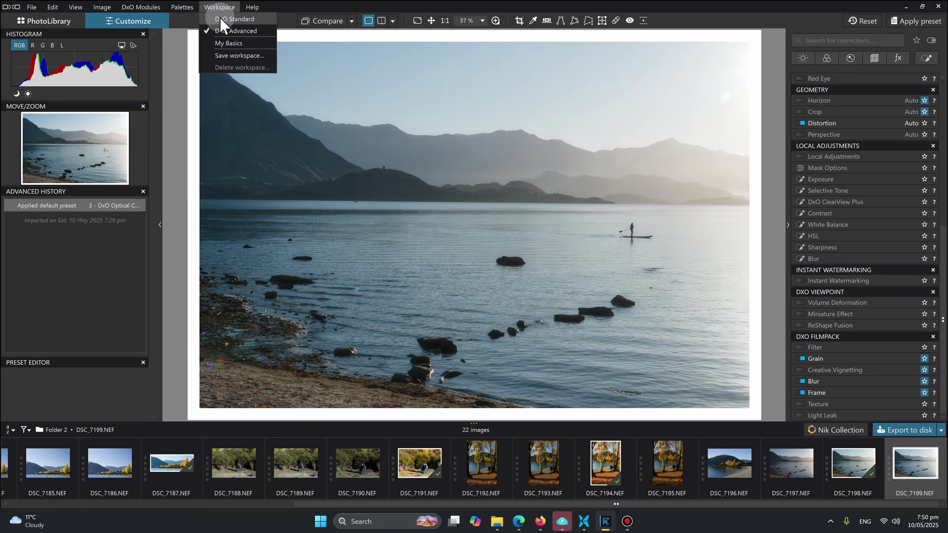
left_click(221, 18)
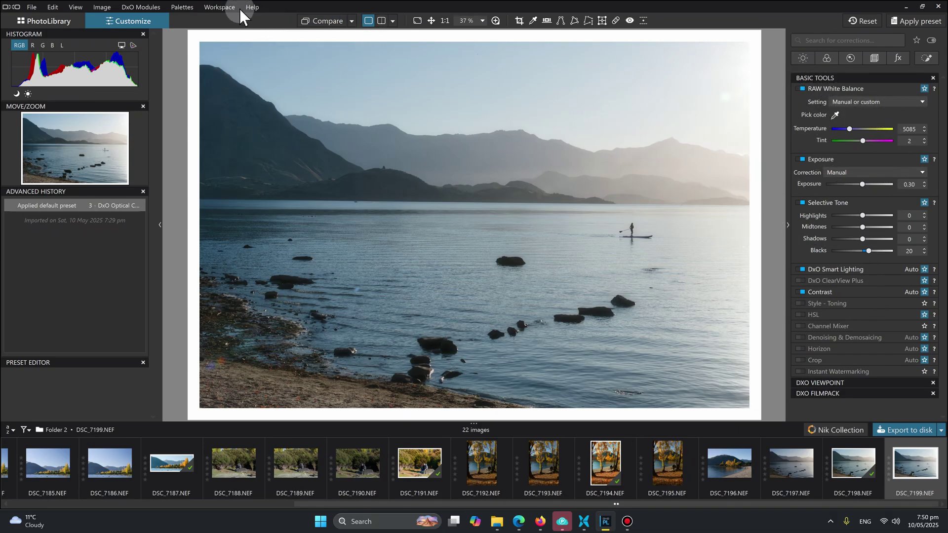
left_click(183, 7)
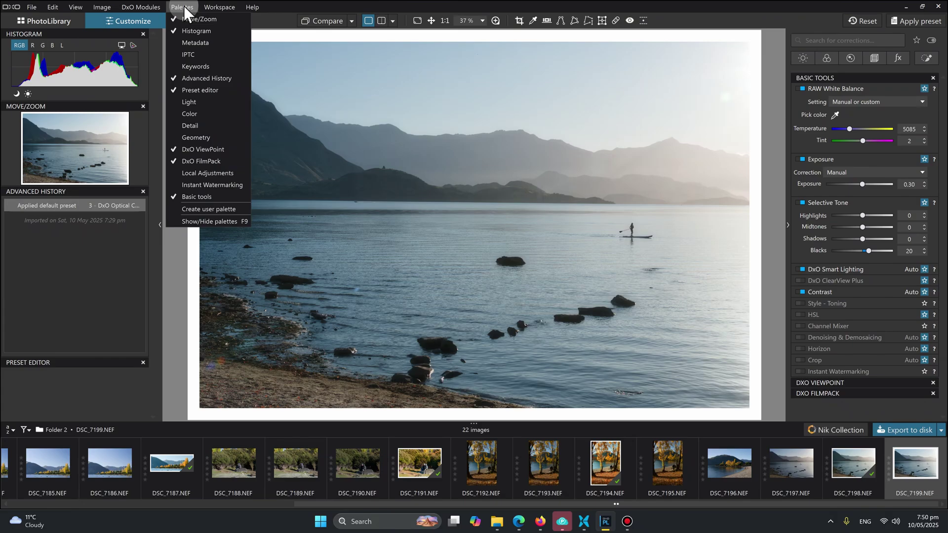
left_click(218, 7)
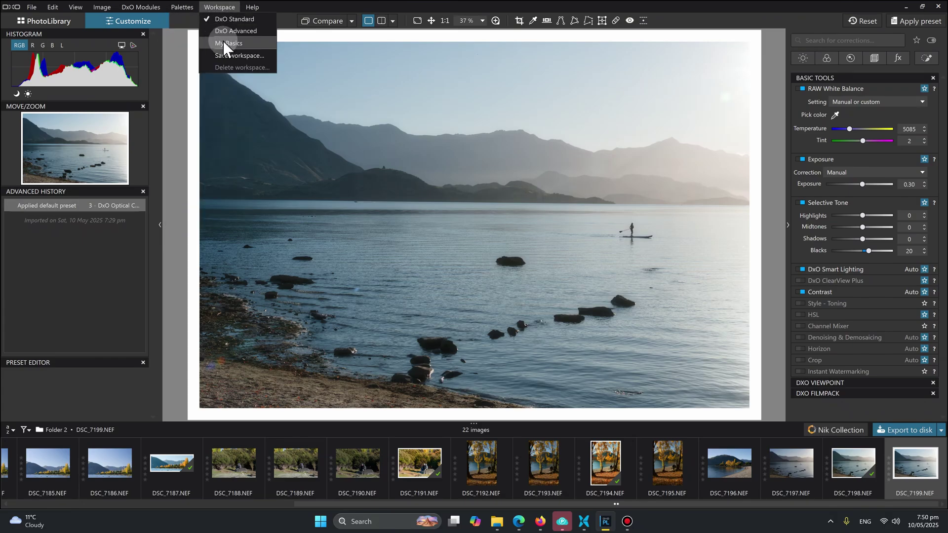
left_click(227, 43)
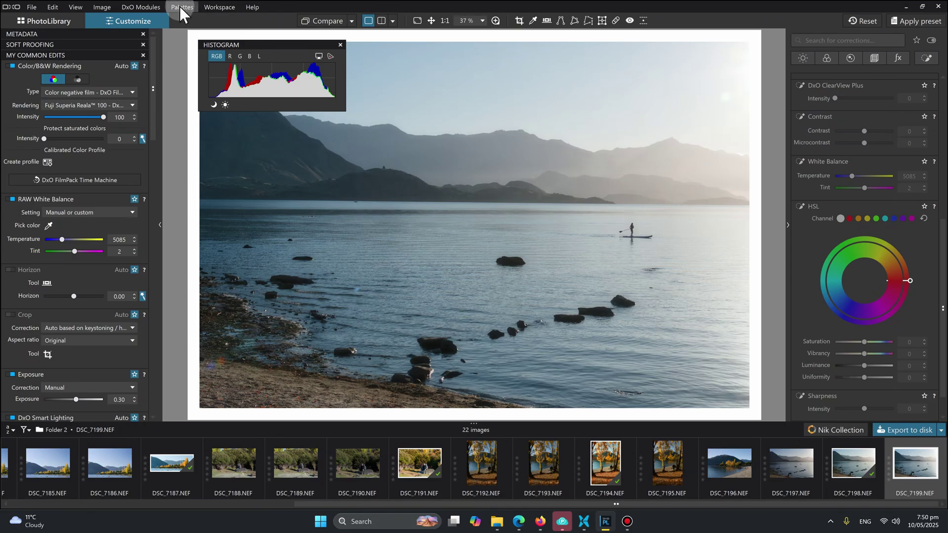
left_click(181, 8)
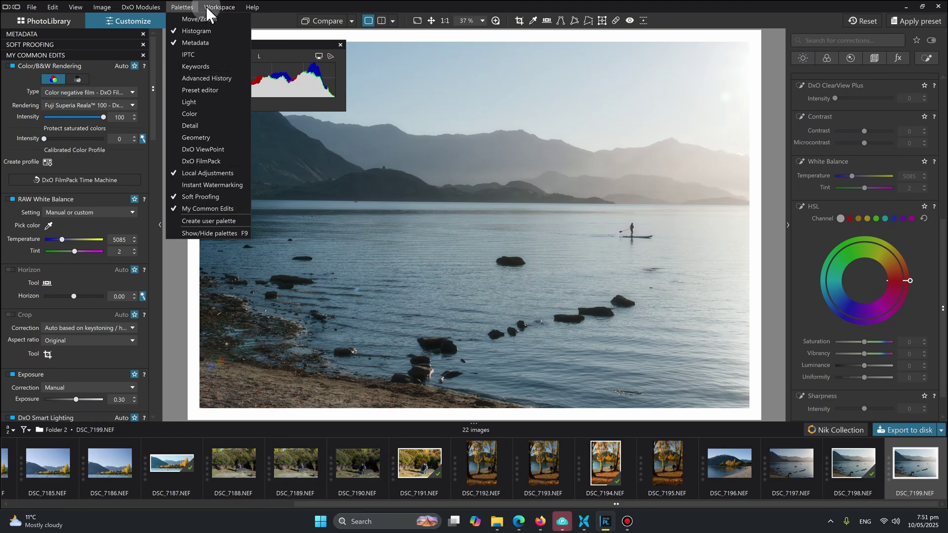
mouse_move(223, 7)
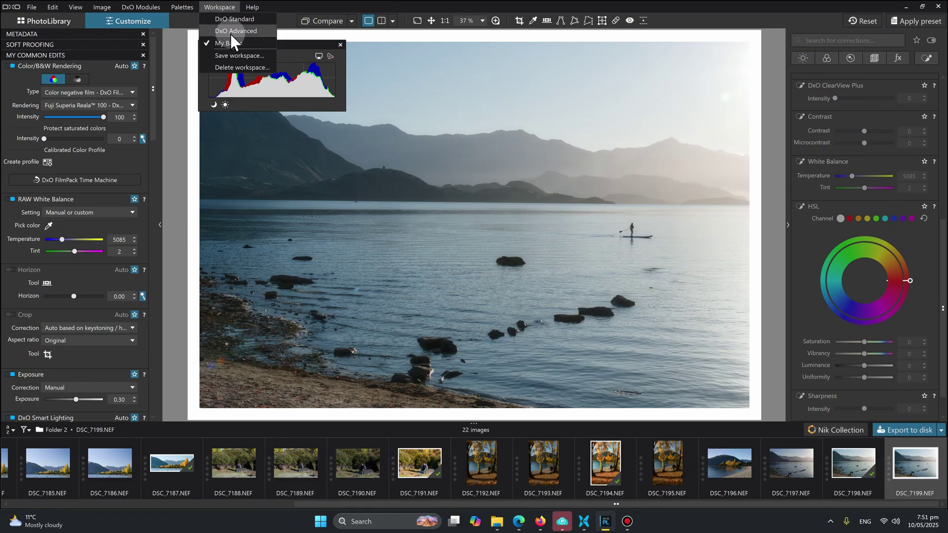
left_click(230, 31)
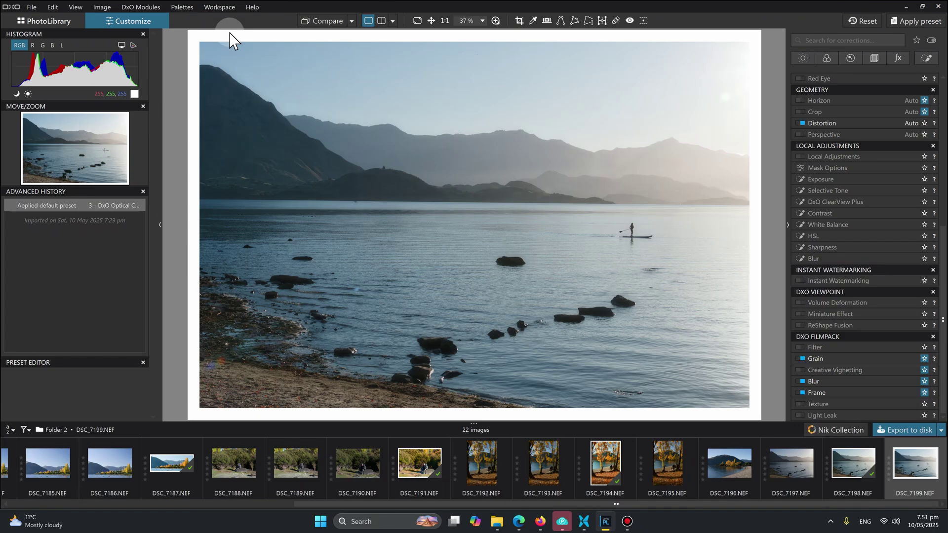
Create a new user palette from the Palettes menu named 'My Youtube Palette'.
left_click(181, 7)
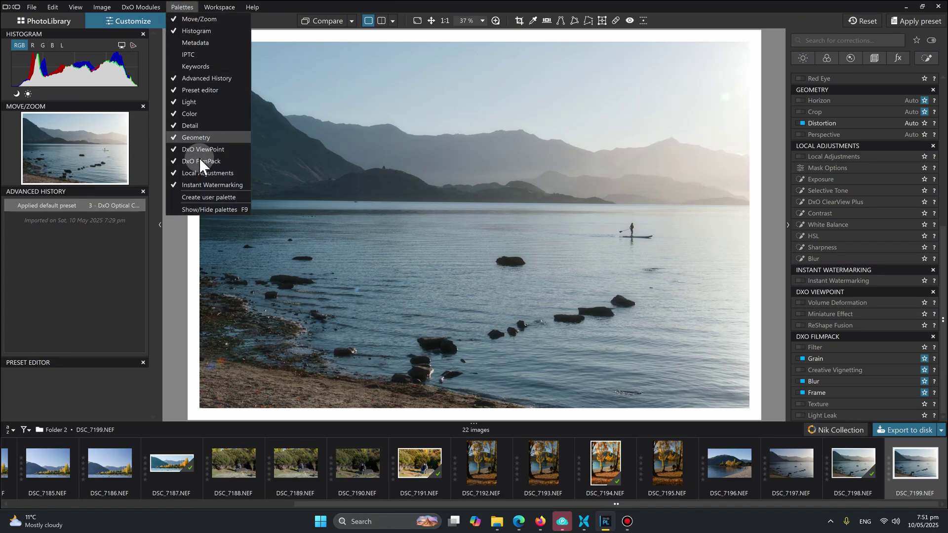
left_click(193, 198)
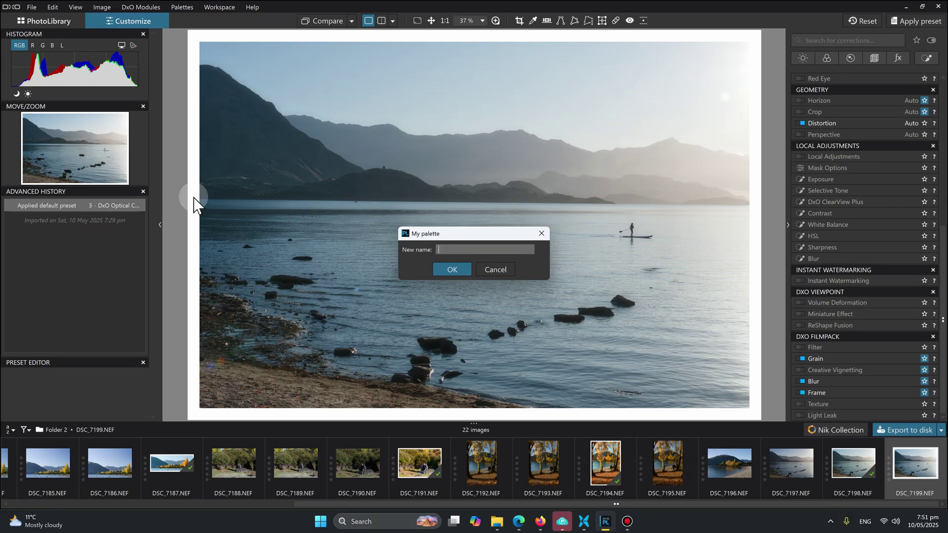
type("My Yo")
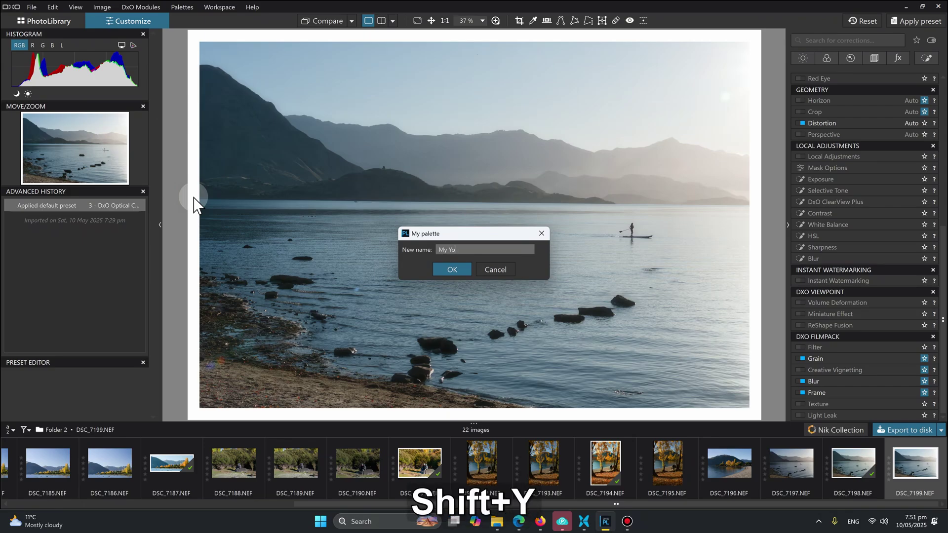
type("utube Palett")
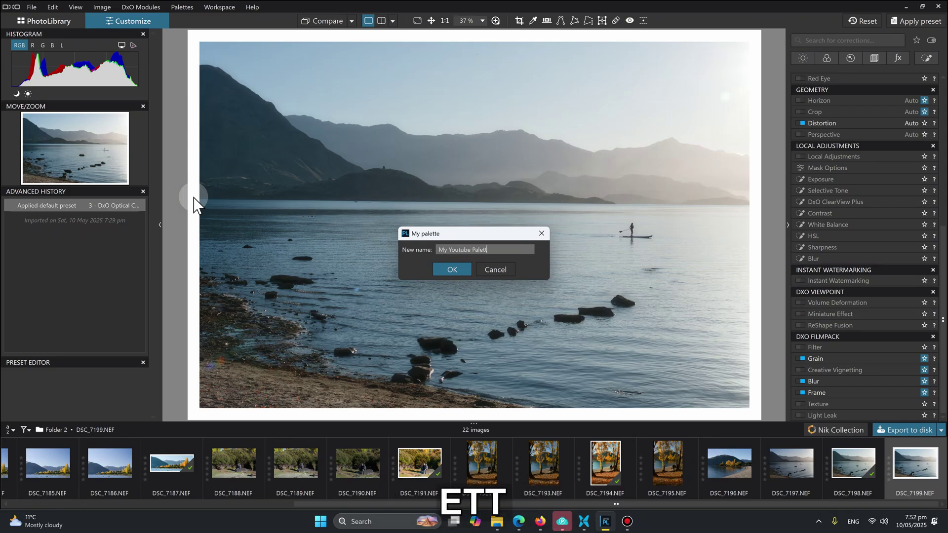
type("e")
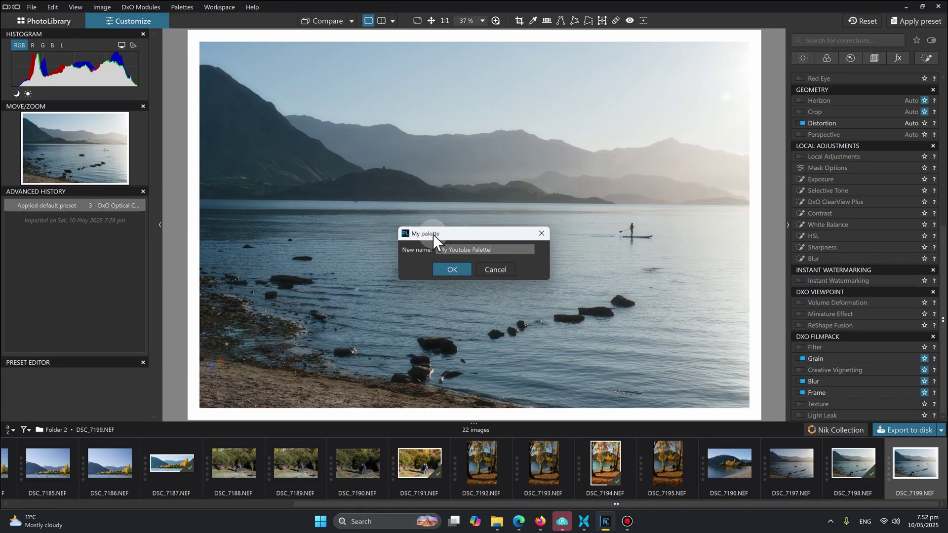
left_click(450, 270)
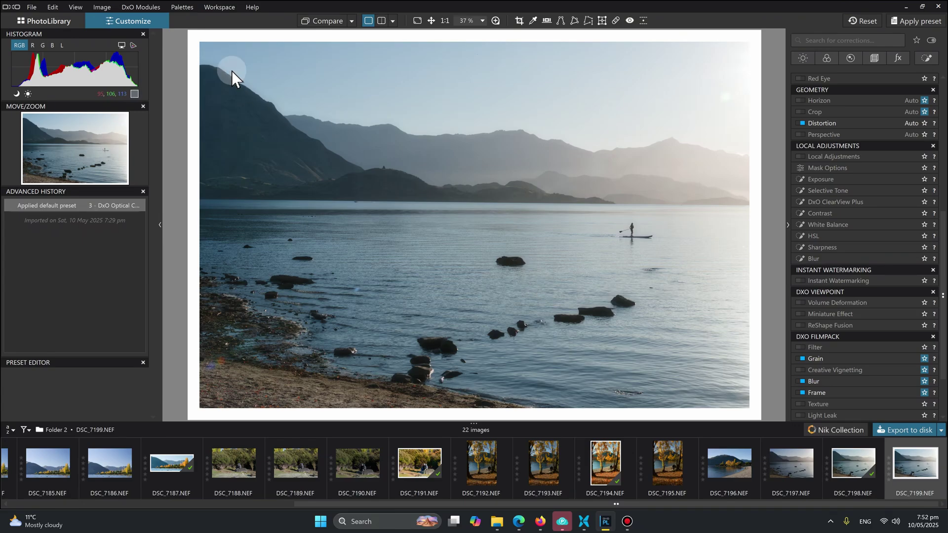
Scroll to My Youtube Palette in the corrections panel and float it over the photo.
left_click(182, 8)
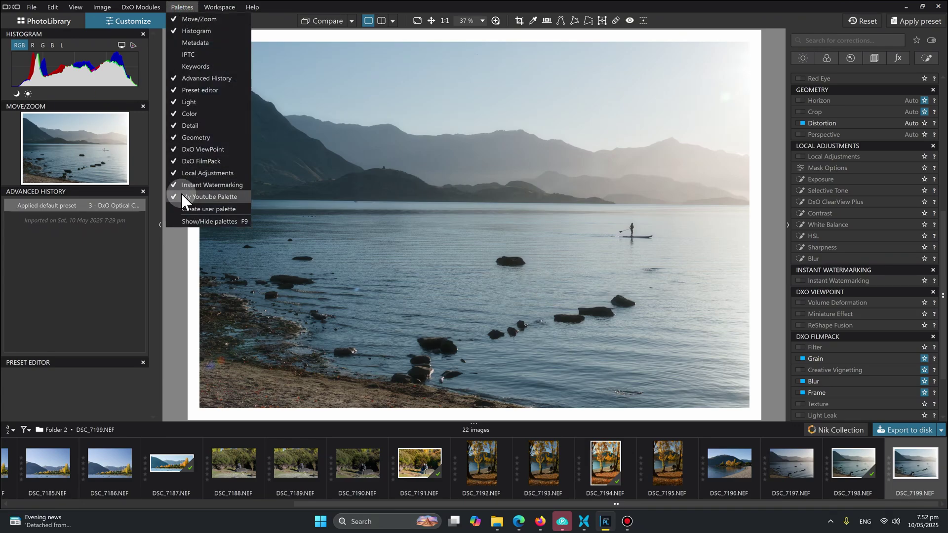
left_click(399, 185)
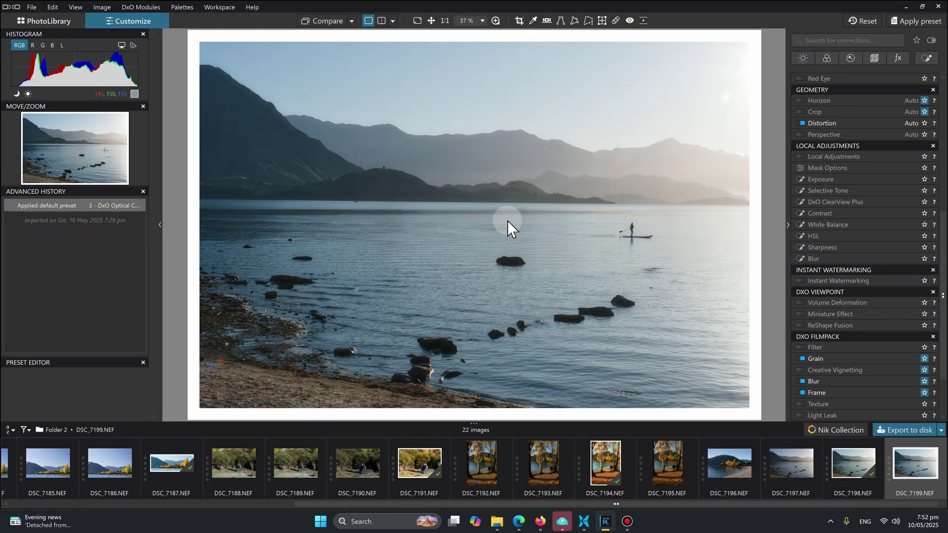
scroll(816, 236, "down", 3)
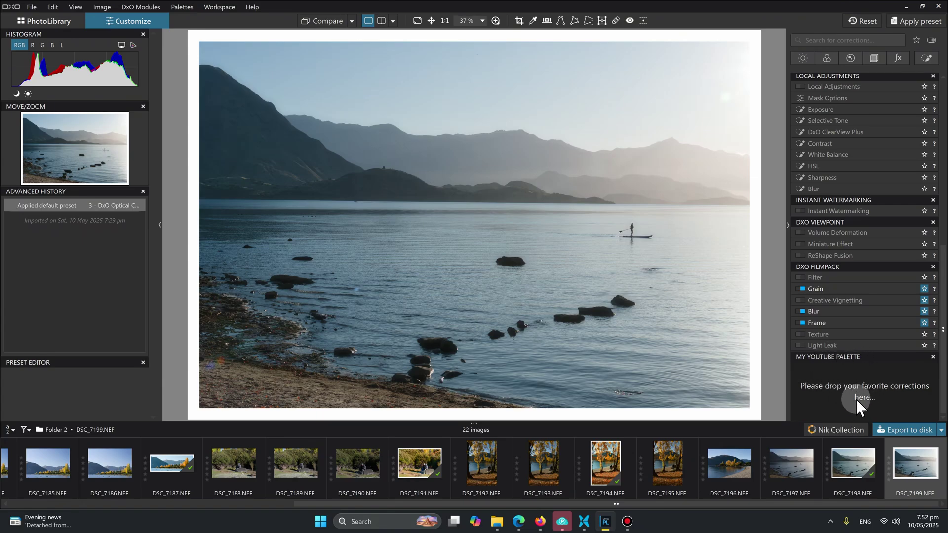
left_click_drag(815, 334, 595, 126)
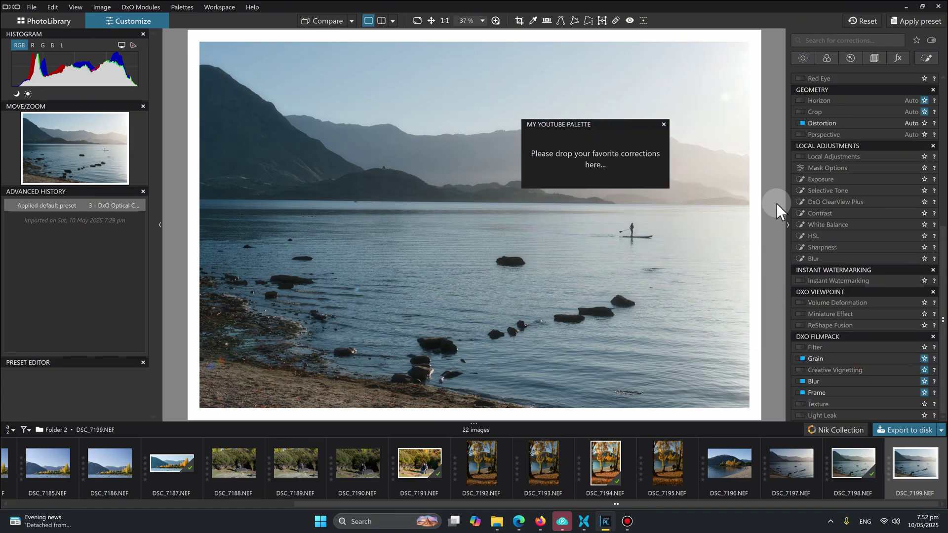
Add Color/B&W Rendering, RAW White Balance and Exposure to My Youtube Palette.
scroll(923, 252, "up", 6)
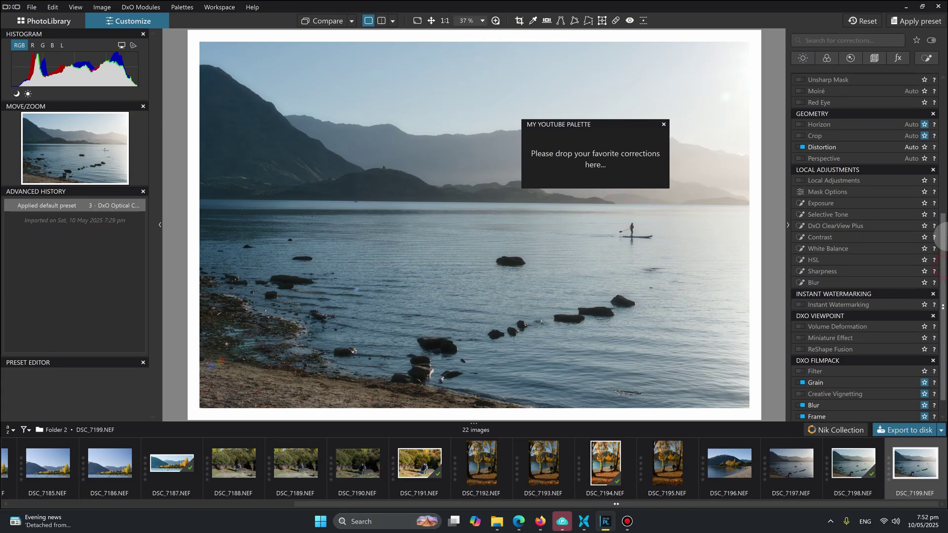
scroll(942, 136, "up", 1)
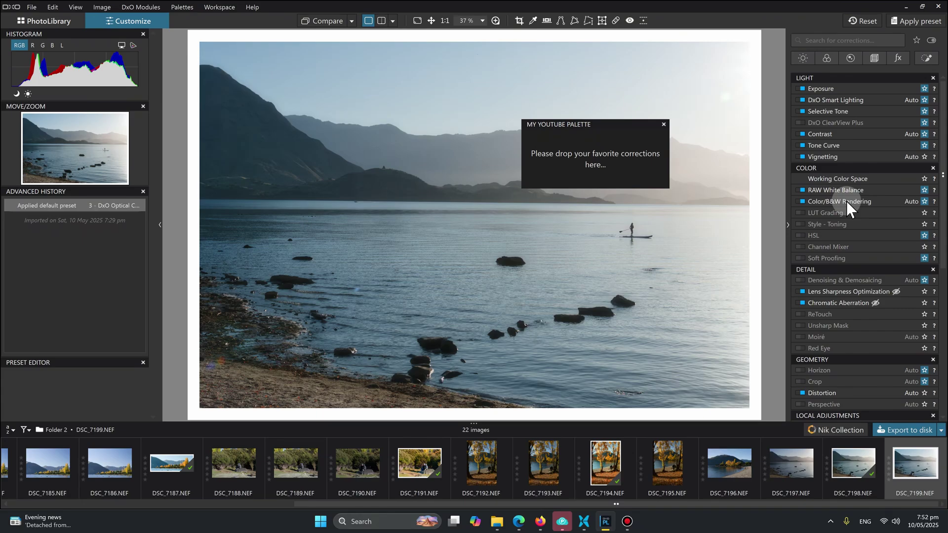
left_click_drag(846, 200, 567, 151)
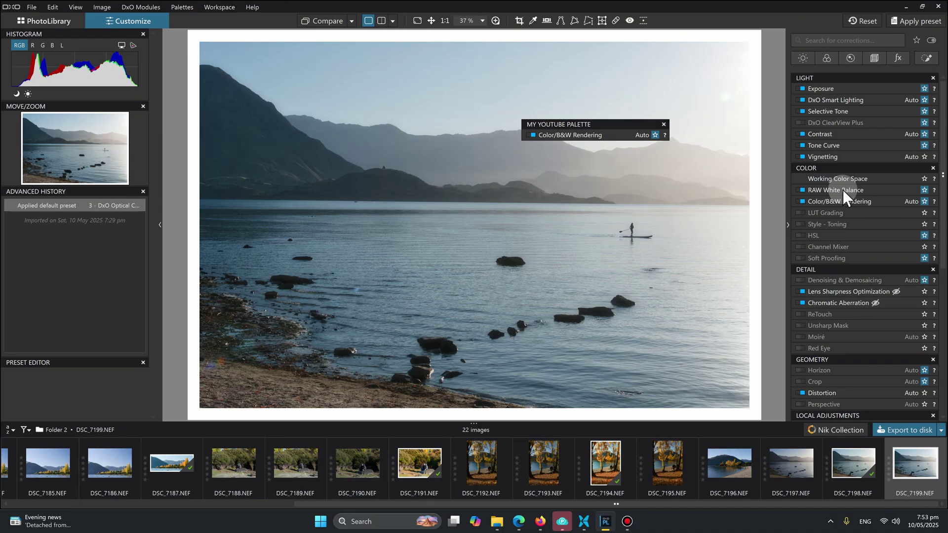
left_click_drag(842, 190, 579, 143)
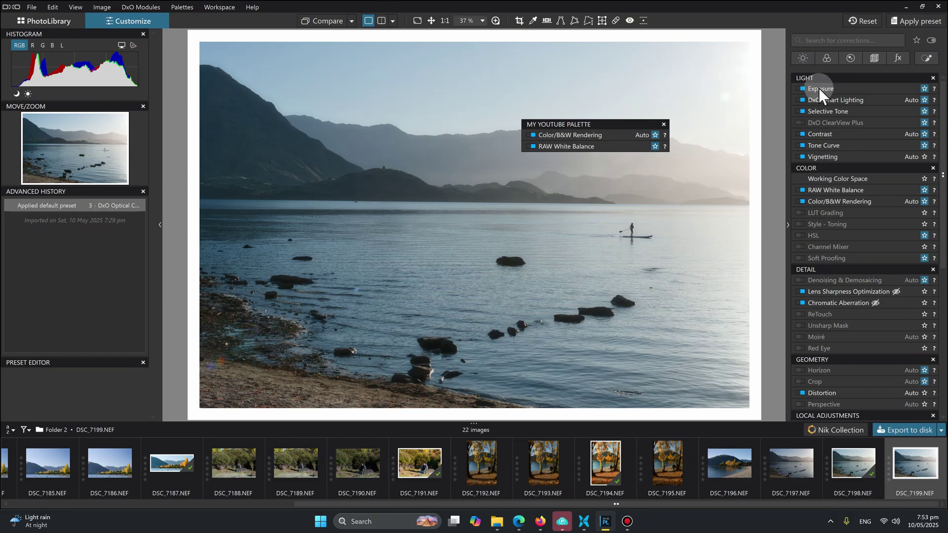
left_click_drag(841, 90, 592, 158)
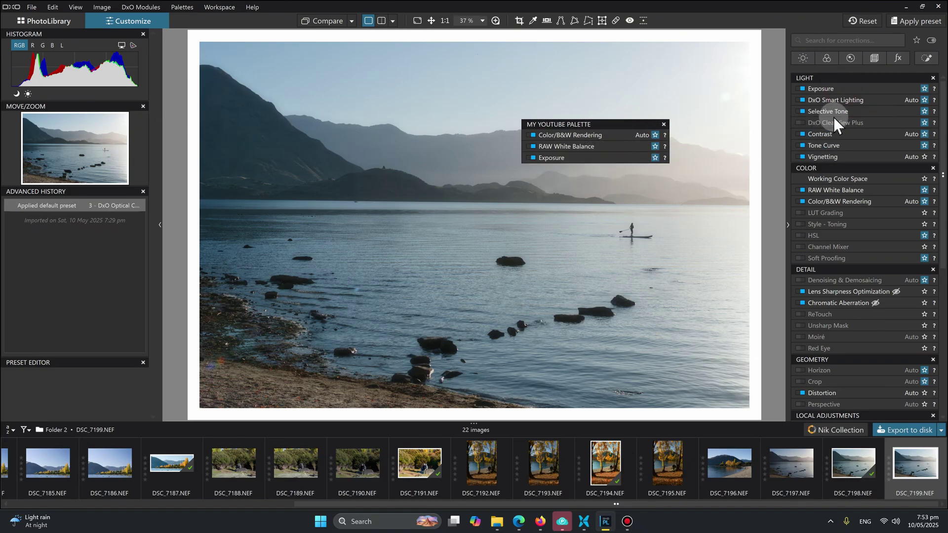
Add DxO Smart Lighting, Selective Tone, Contrast and Tone Curve to My YouTube Palette.
left_click_drag(863, 101, 621, 171)
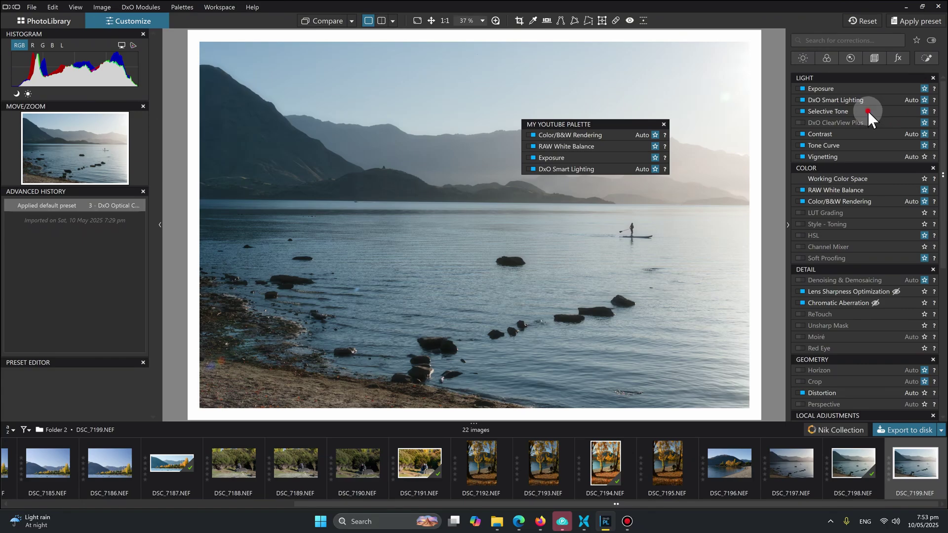
left_click_drag(867, 111, 609, 185)
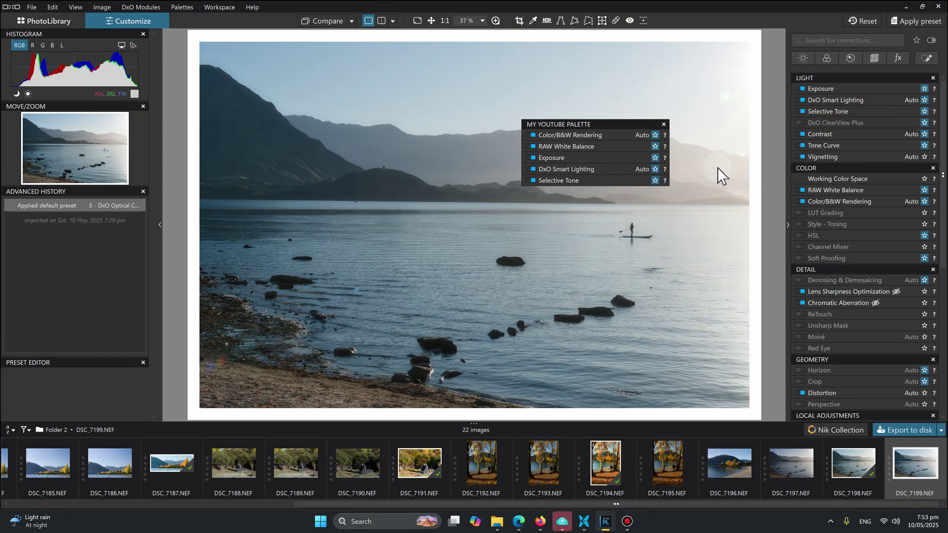
left_click_drag(853, 134, 627, 197)
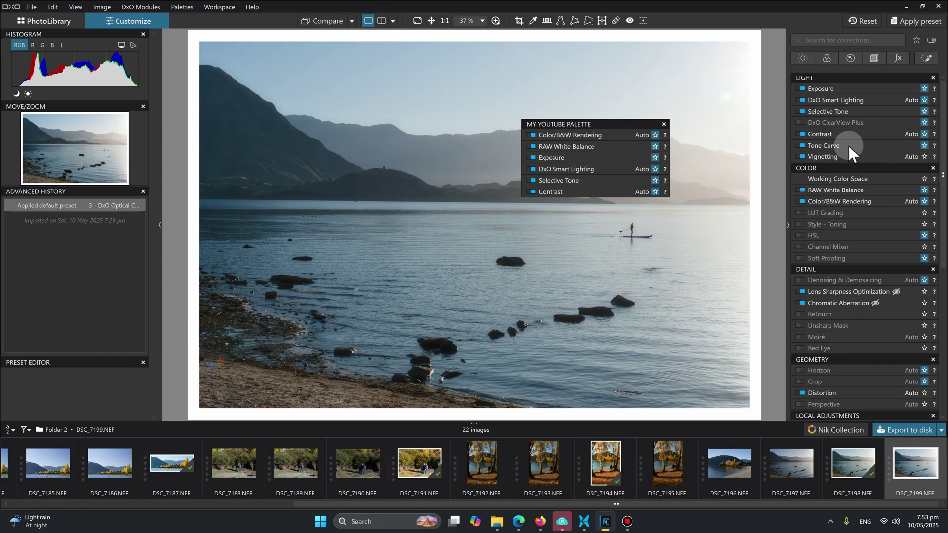
left_click_drag(848, 146, 624, 212)
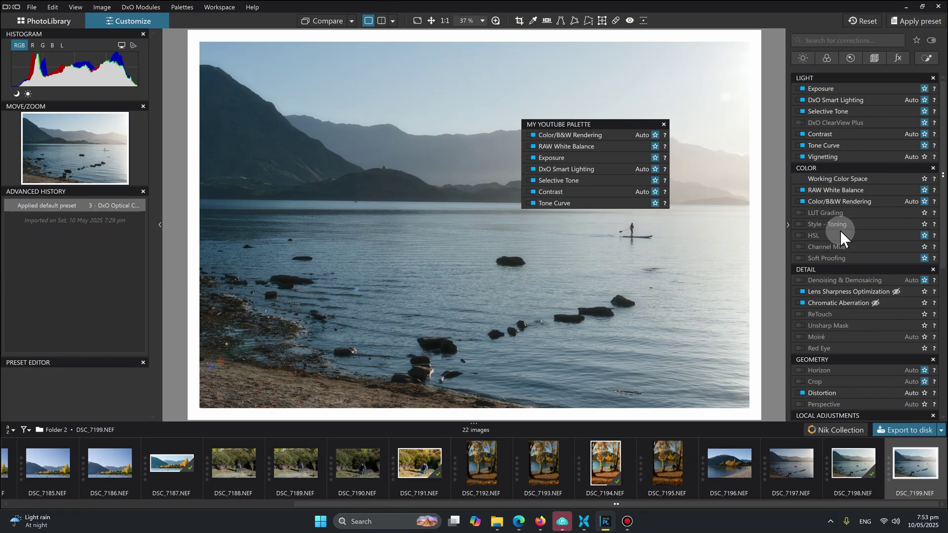
Add Horizon, Crop, HSL and Denoising & Demosaicing to the floating My YouTube Palette.
scroll(833, 229, "down", 1)
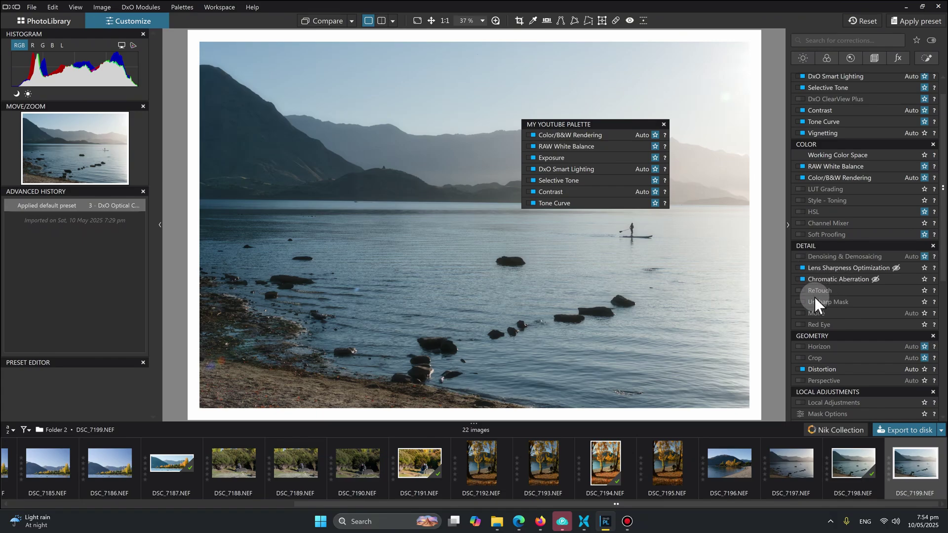
scroll(821, 289, "down", 2)
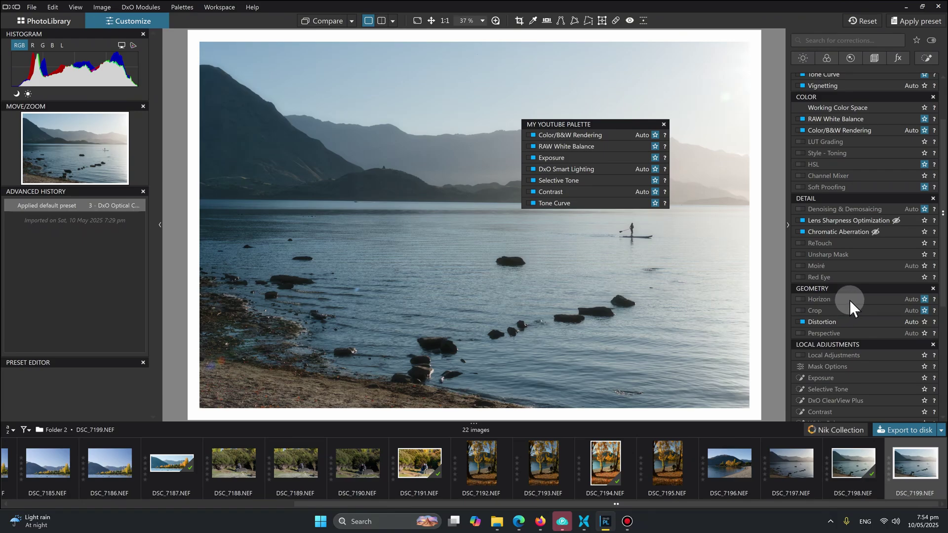
left_click_drag(852, 300, 579, 167)
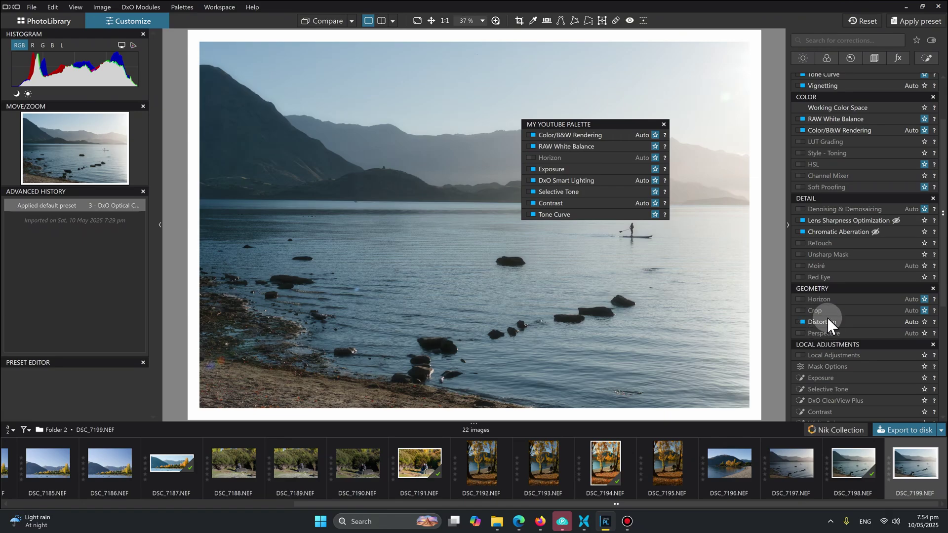
left_click_drag(827, 311, 553, 171)
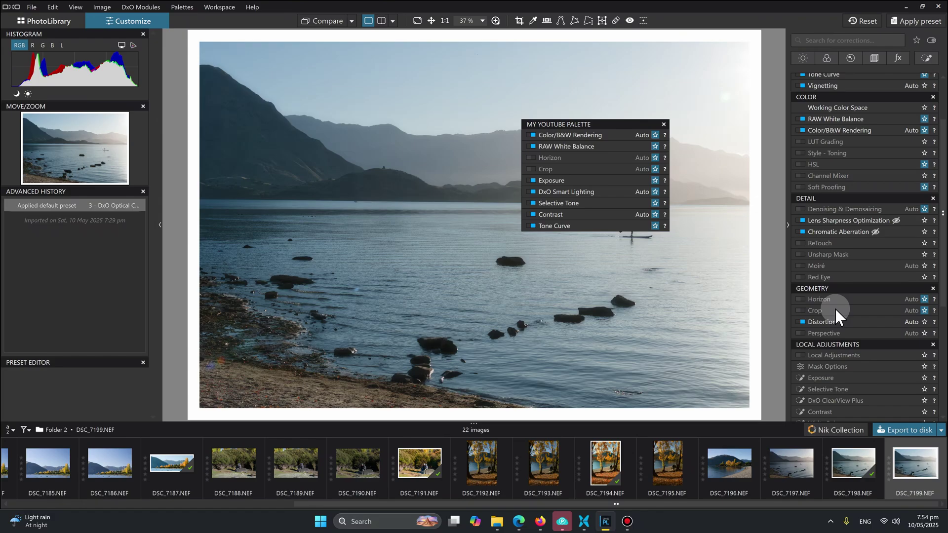
left_click_drag(858, 166, 578, 253)
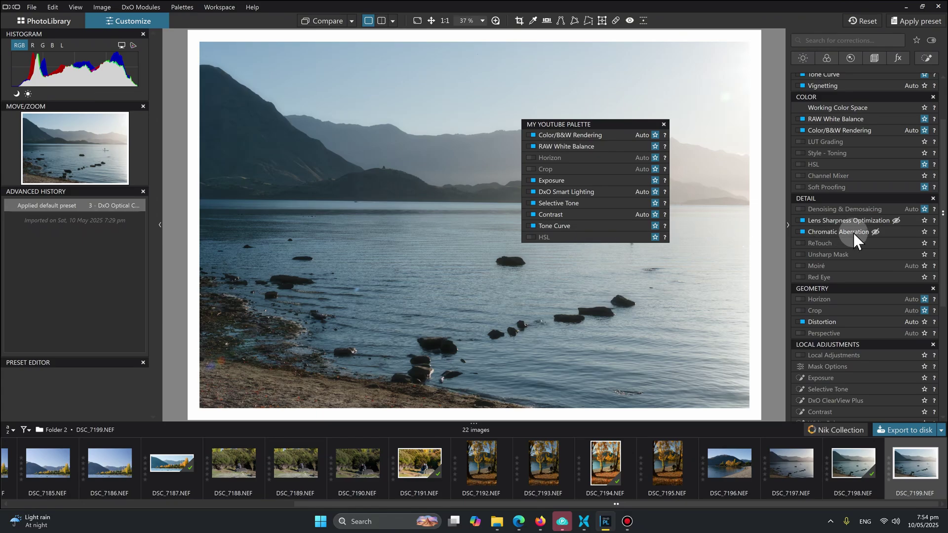
left_click_drag(864, 207, 588, 265)
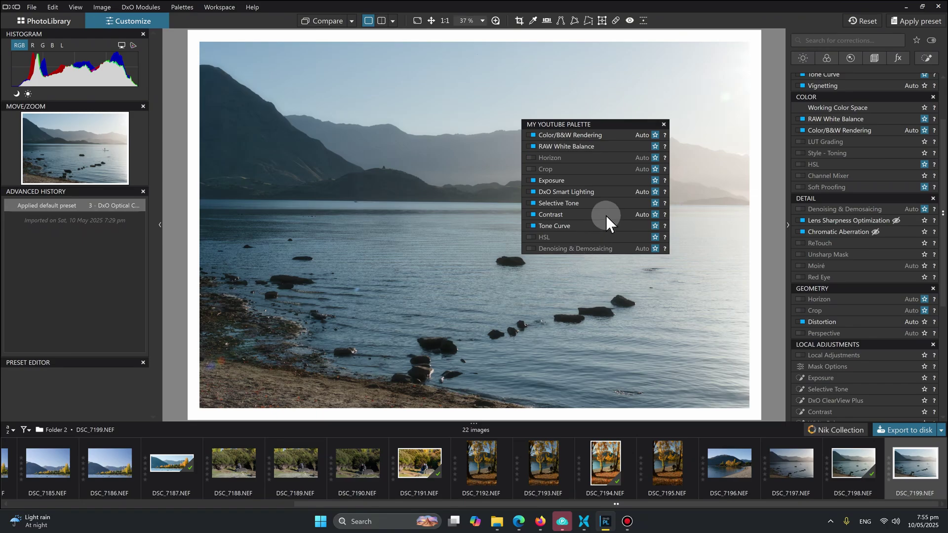
Dock My YouTube Palette on the left and close Preset Editor, Advanced History and Move/Zoom.
right_click(616, 124)
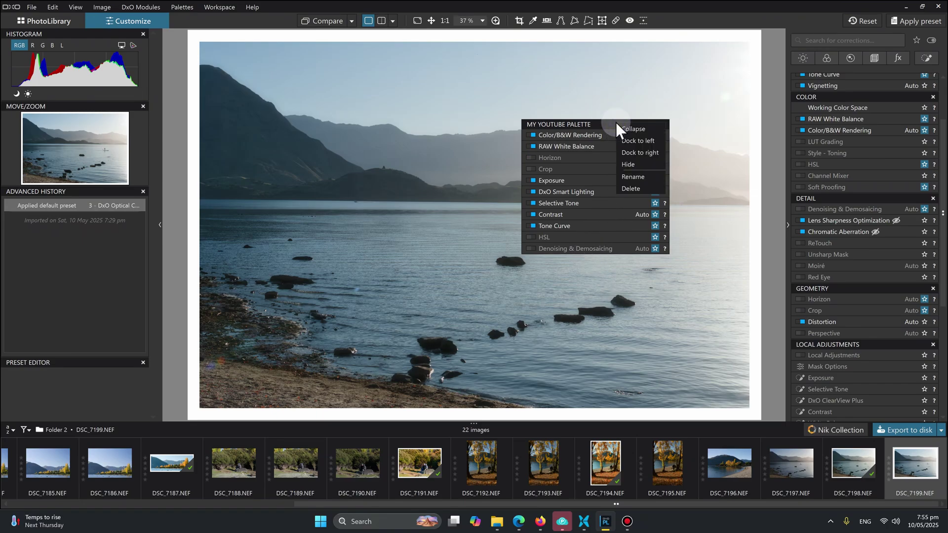
left_click(637, 141)
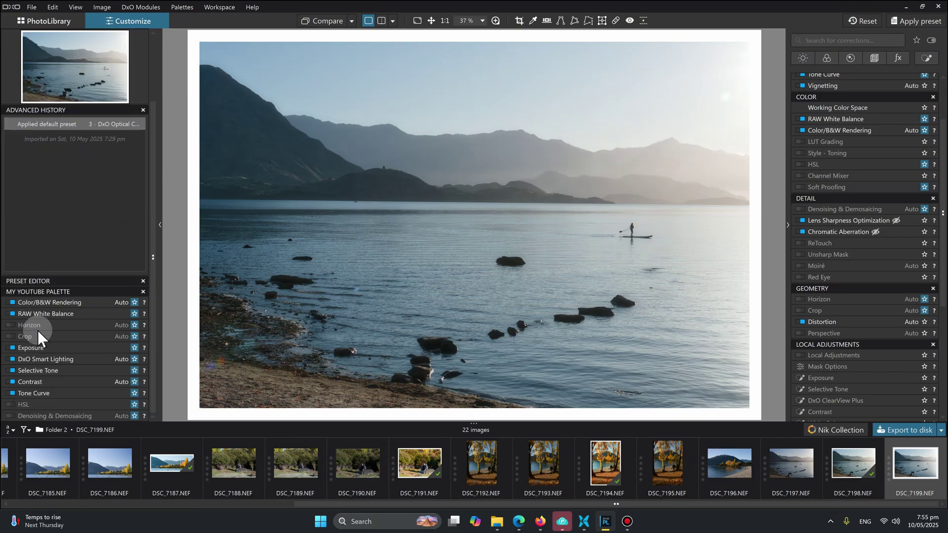
left_click(143, 280)
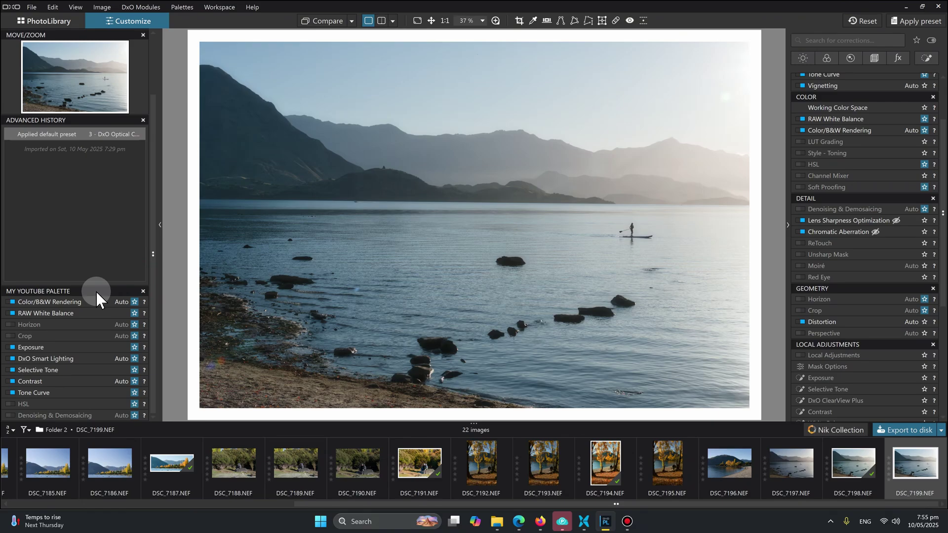
left_click(142, 120)
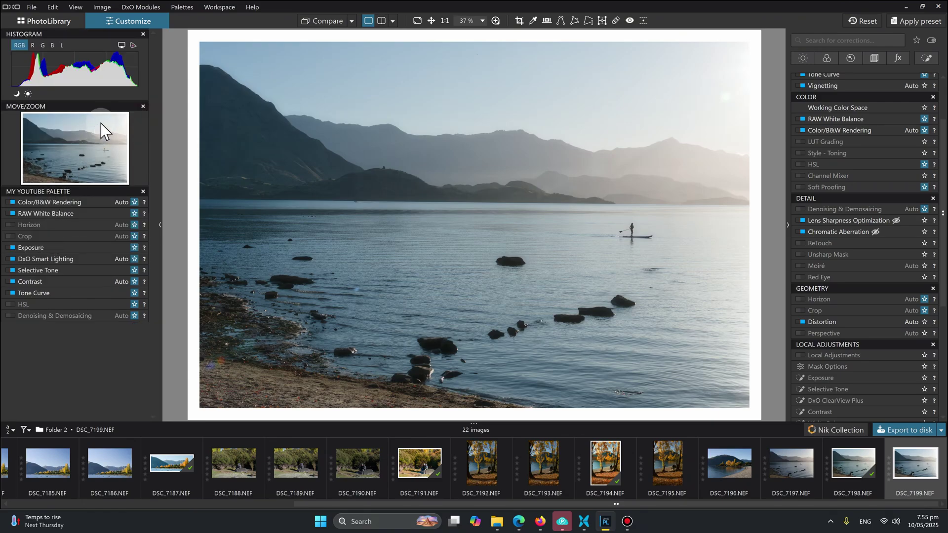
left_click(143, 106)
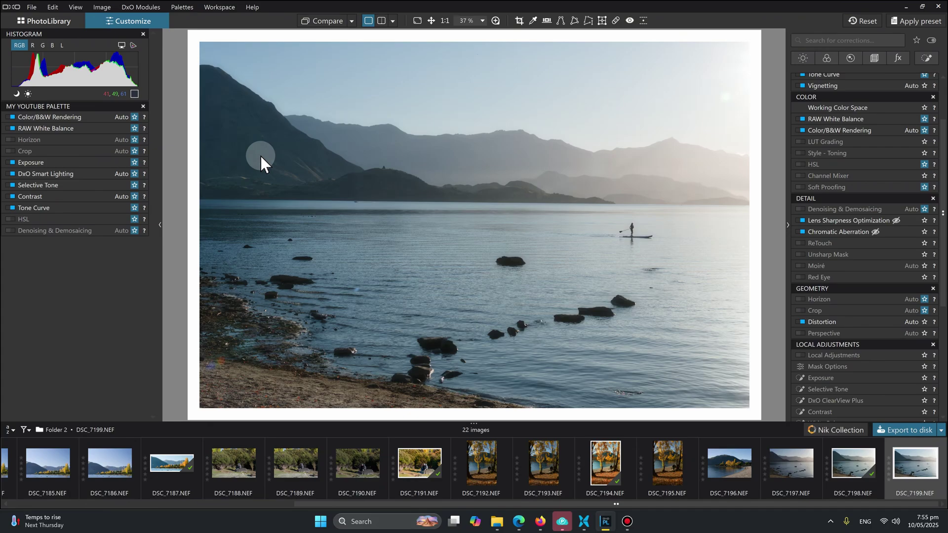
Create a new user palette named 'Soft Proof'.
left_click(183, 7)
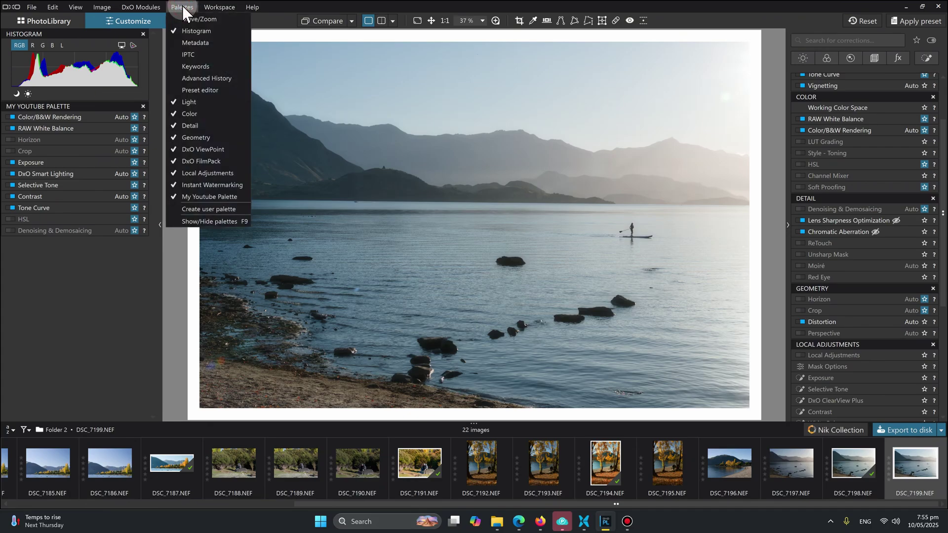
left_click(210, 209)
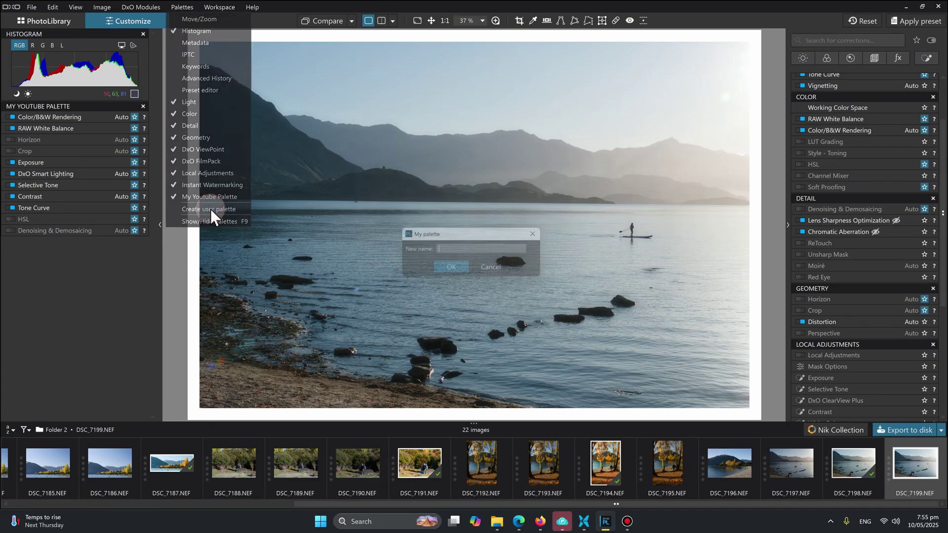
type("Soft P")
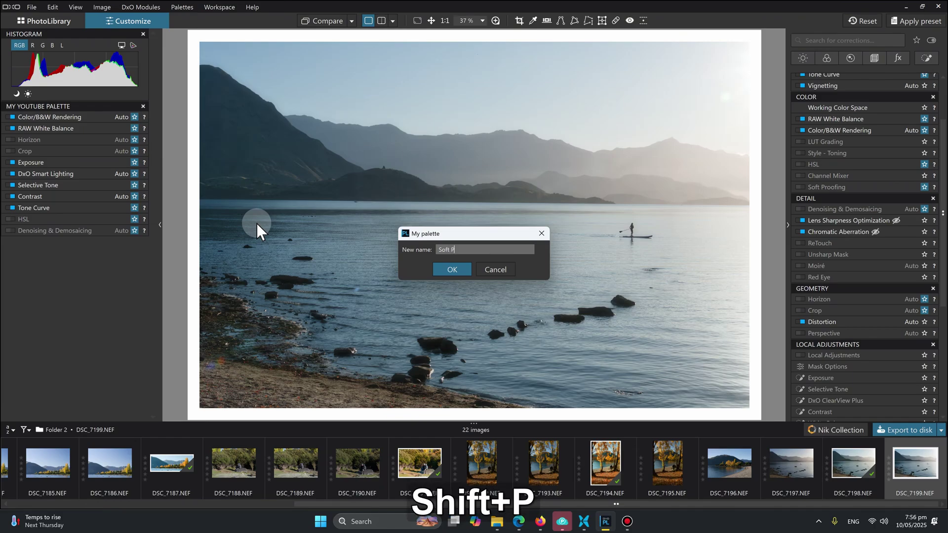
type("roof")
key("Return")
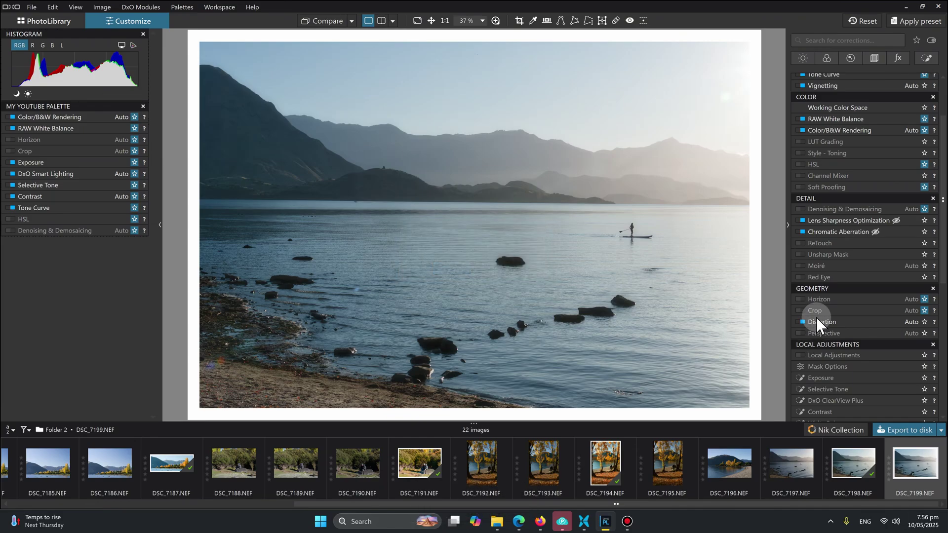
Move Soft Proofing into the Soft Proof palette and dock it in the left panel.
scroll(820, 318, "down", 2)
scroll(822, 318, "down", 9)
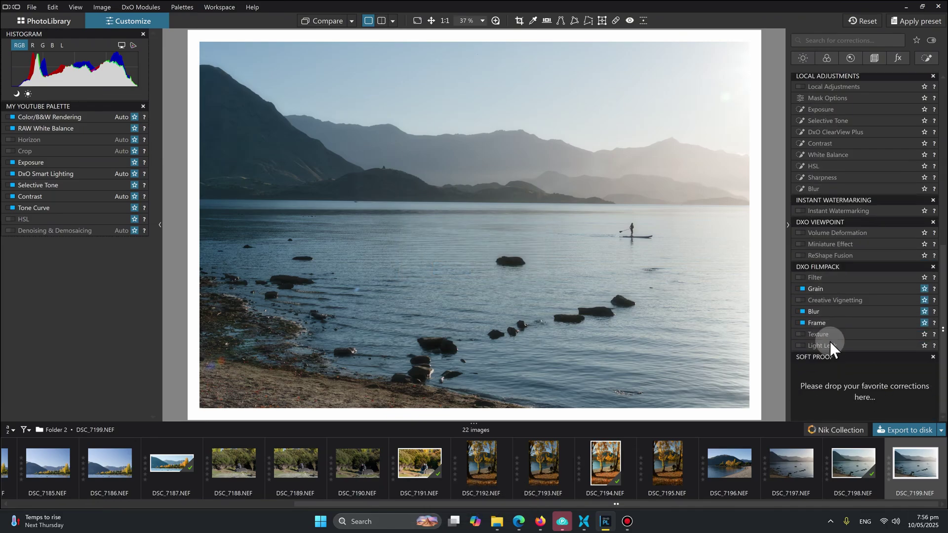
left_click_drag(854, 360, 648, 253)
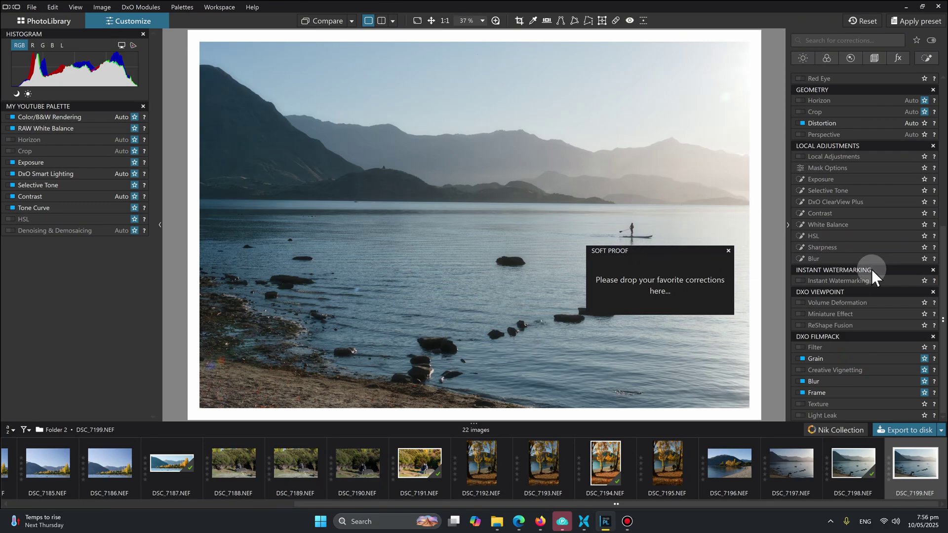
scroll(855, 286, "up", 4)
left_click_drag(853, 202, 656, 288)
left_click_drag(572, 238, 79, 100)
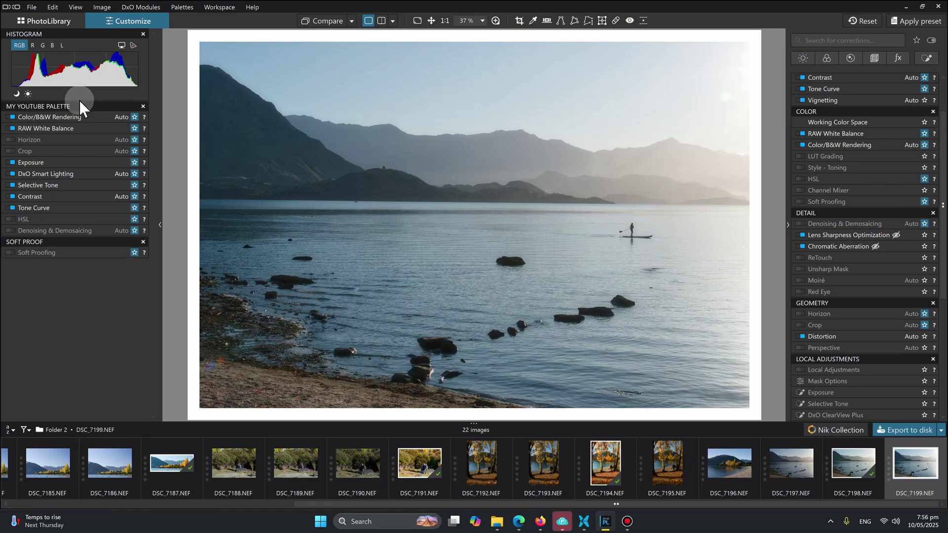
Move Soft Proof above My Youtube Palette, then collapse and re-expand My Youtube Palette.
right_click(86, 243)
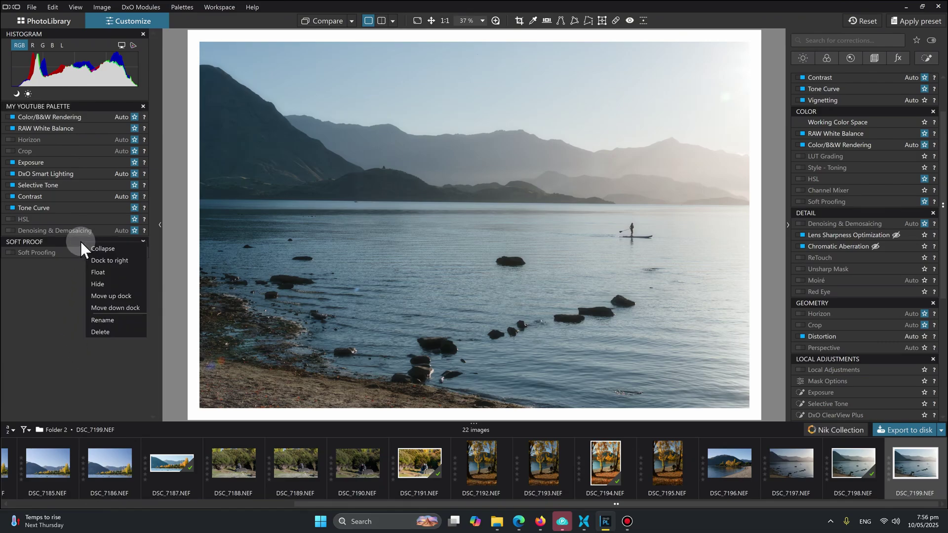
left_click(105, 295)
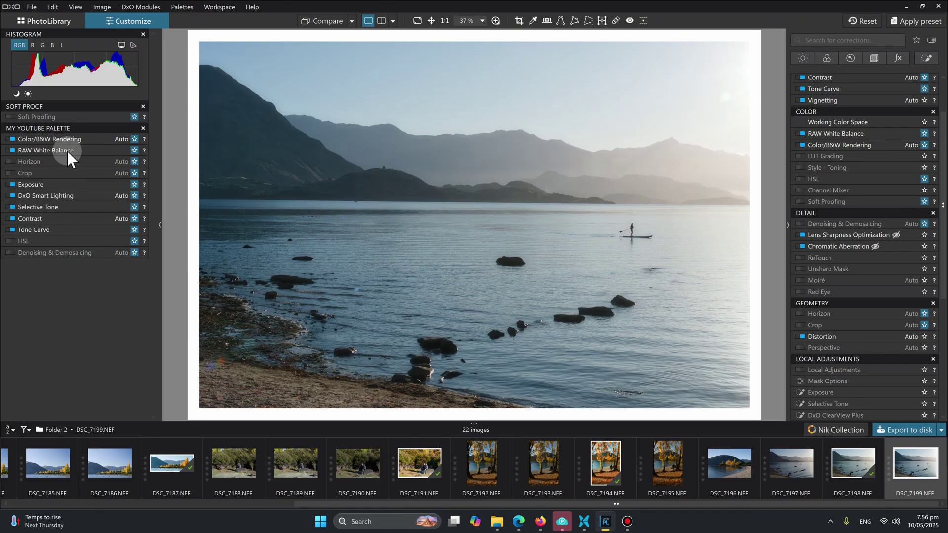
right_click(80, 131)
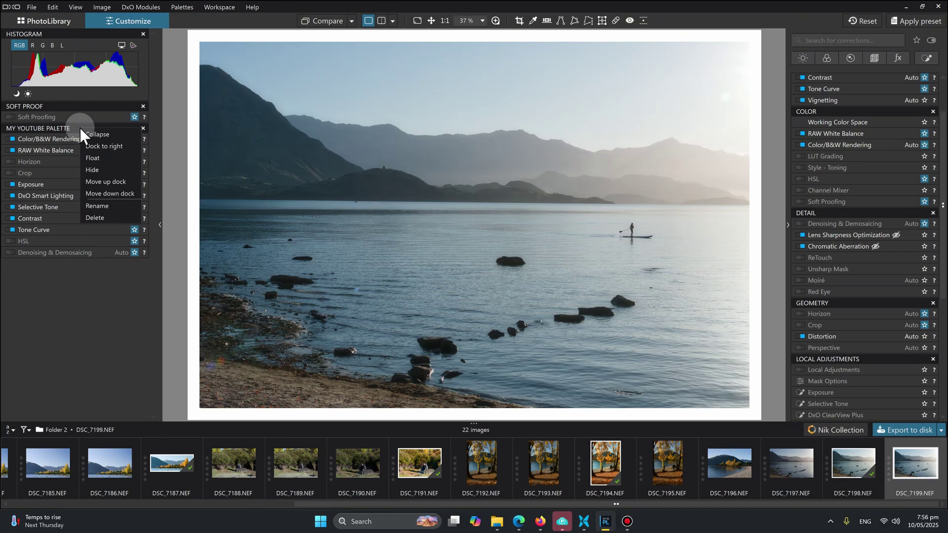
left_click(81, 132)
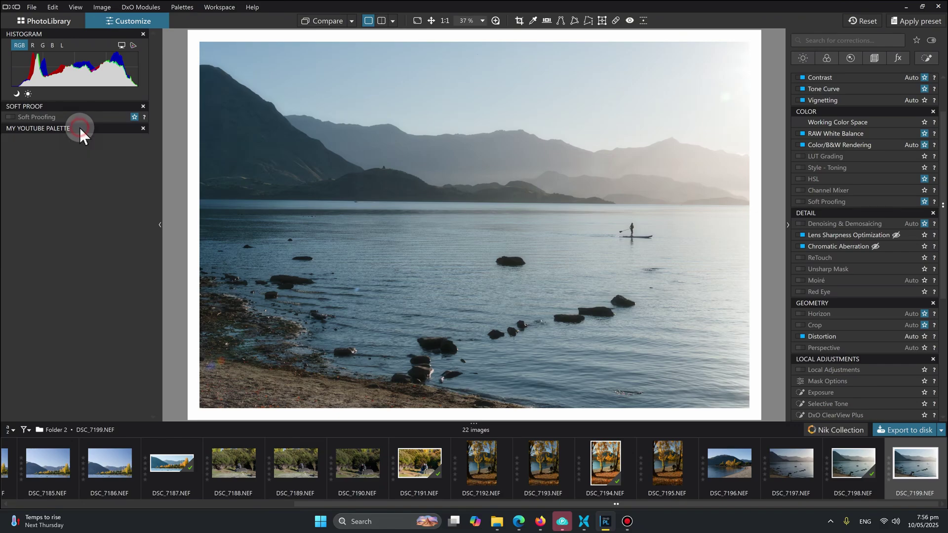
left_click(79, 130)
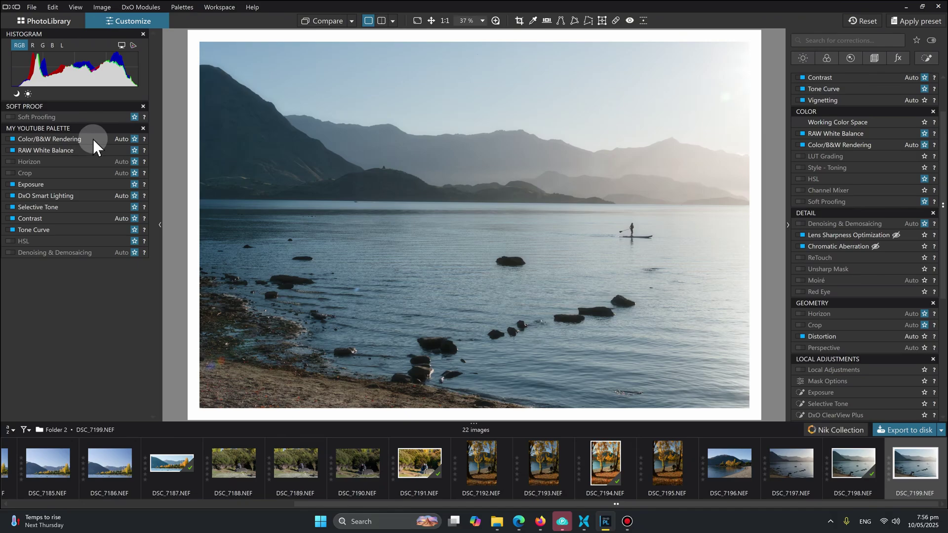
Expand all docked palettes, then collapse Soft Proof to its header above My Youtube Palette.
right_click(93, 139)
left_click(109, 146)
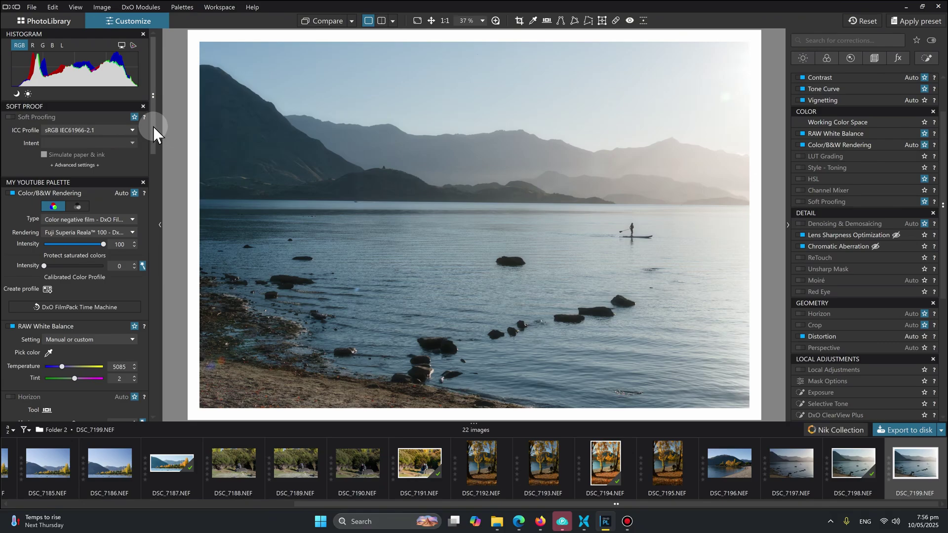
left_click_drag(153, 127, 162, 97)
left_click(101, 105)
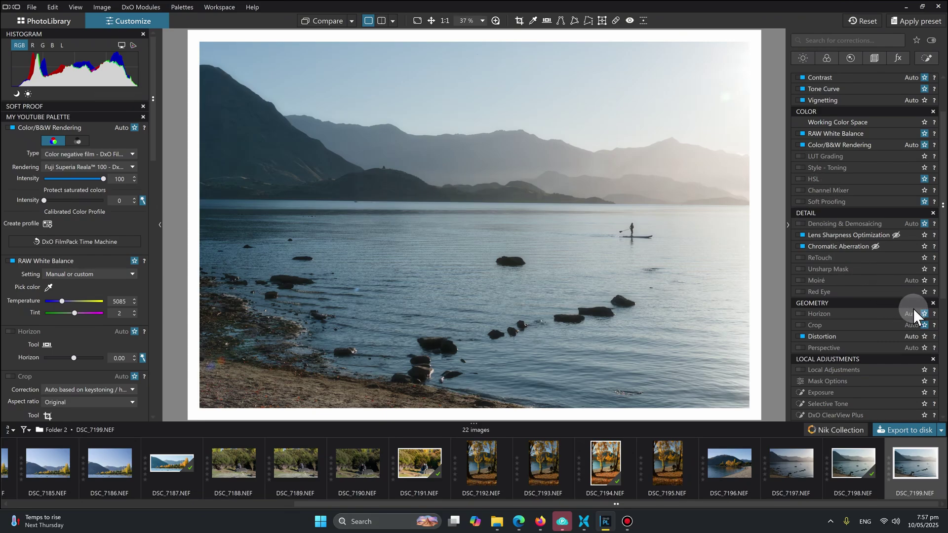
Close Geometry, Detail, Color, Watermarking, ViewPoint and FilmPack, then expand all Local Adjustments sections.
left_click(933, 304)
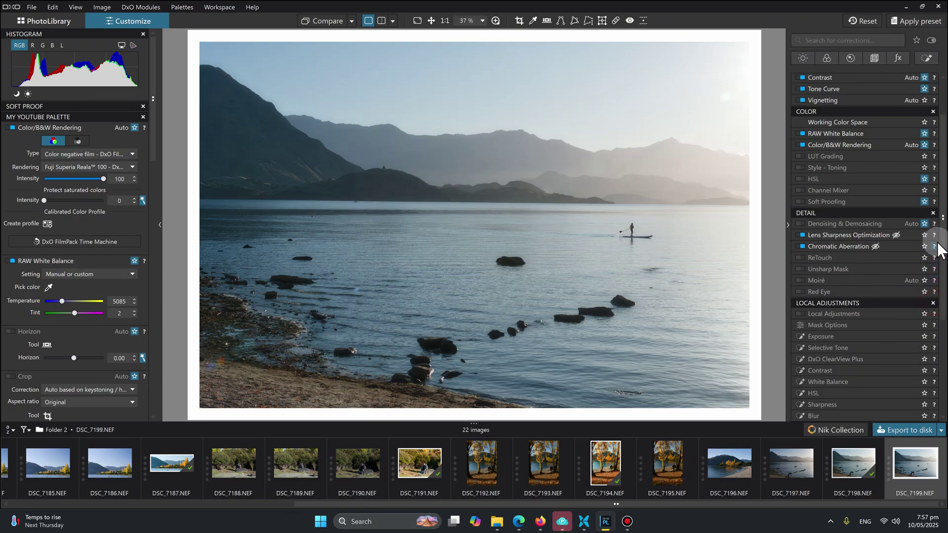
left_click(933, 213)
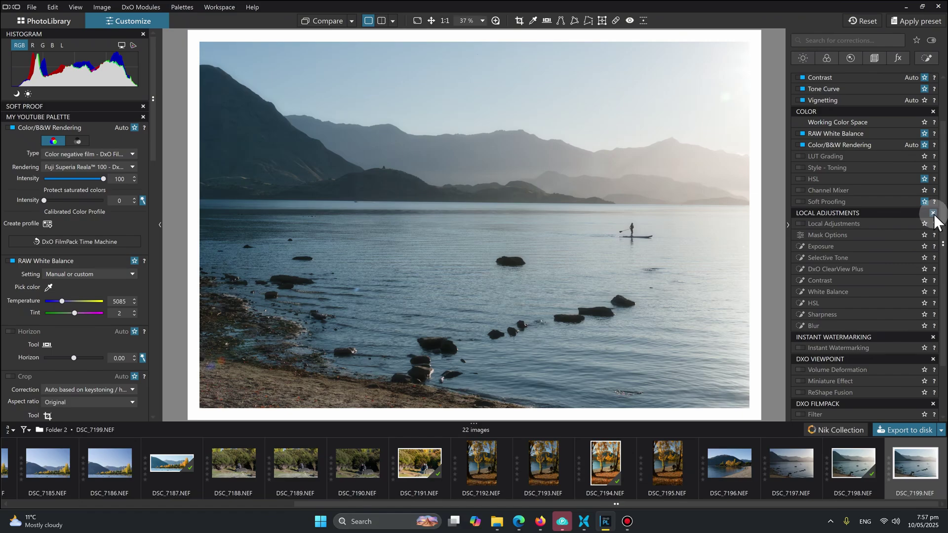
left_click(933, 112)
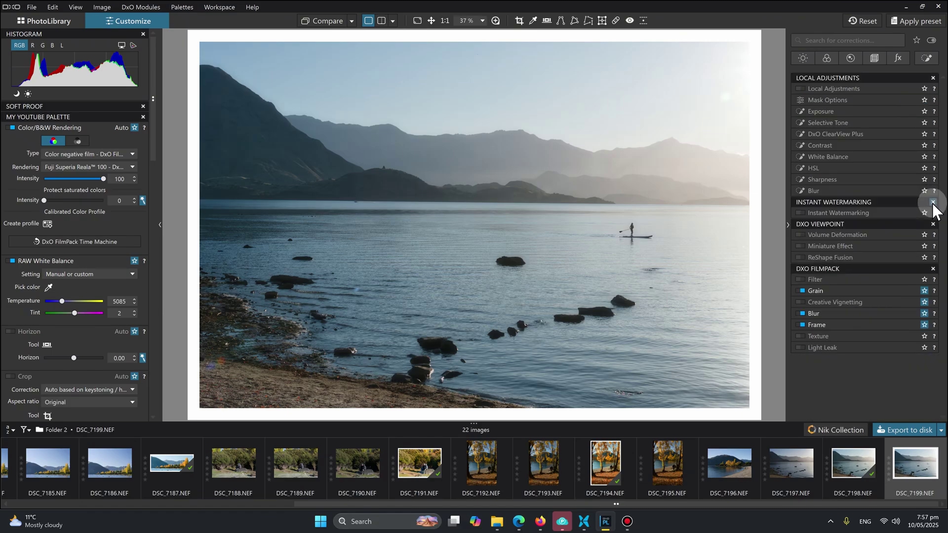
left_click(933, 202)
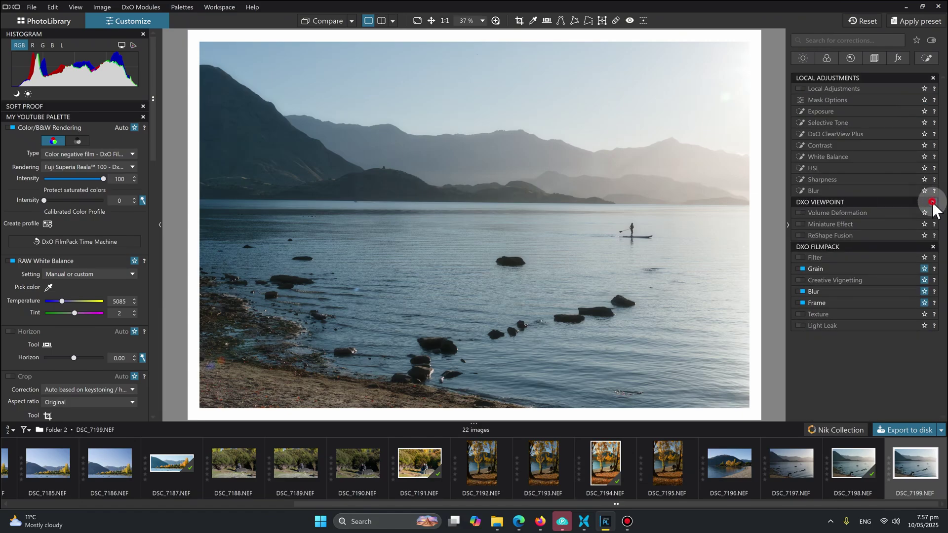
left_click(933, 202)
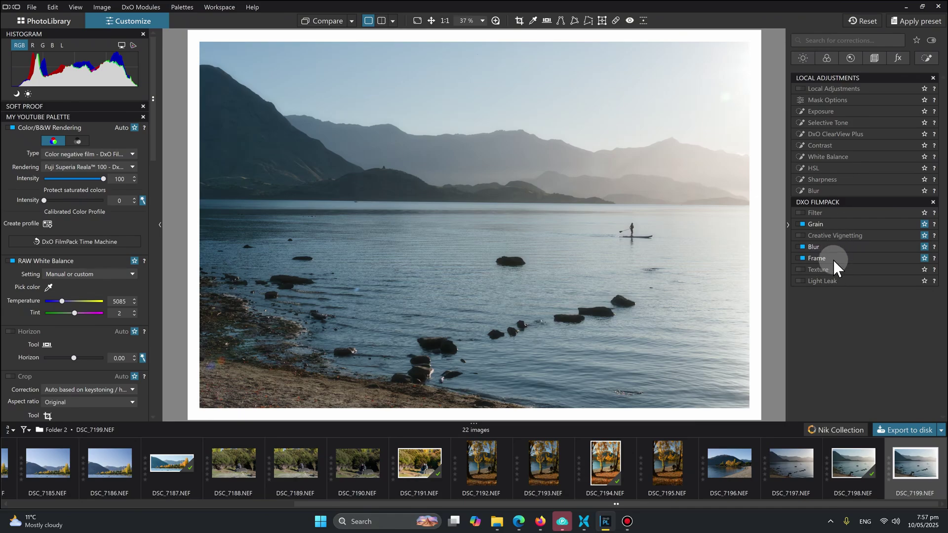
left_click(933, 203)
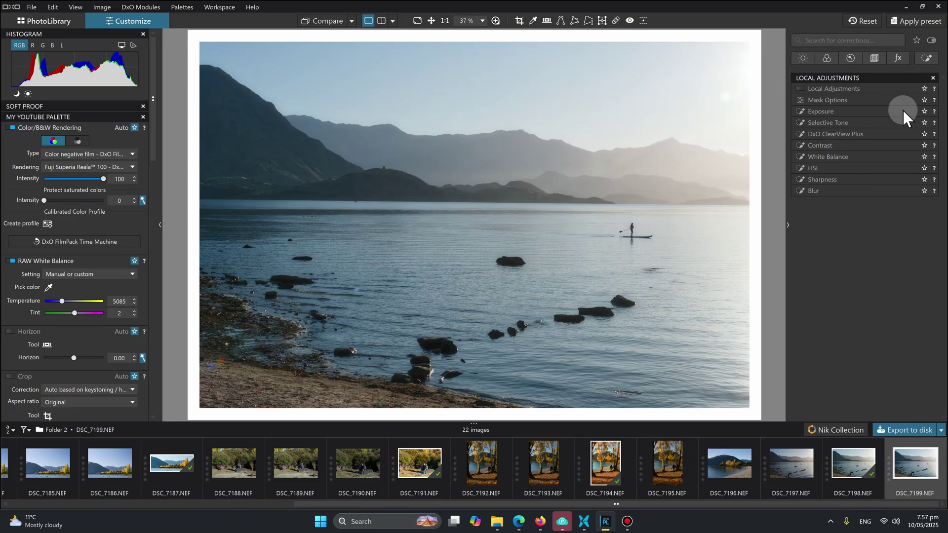
right_click(890, 91)
left_click(897, 94)
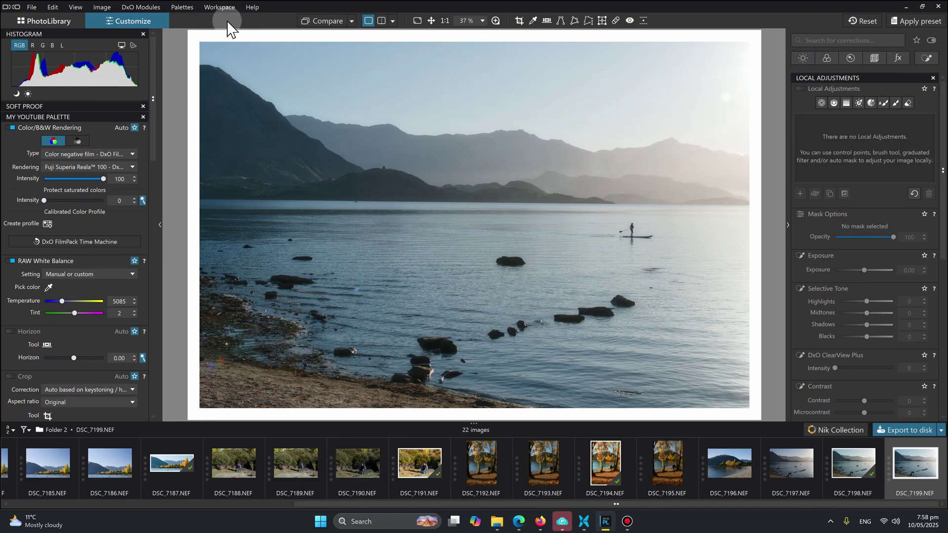
Save the layout as workspace 'My Youtube WS', clearing the leftover default name.
left_click(221, 8)
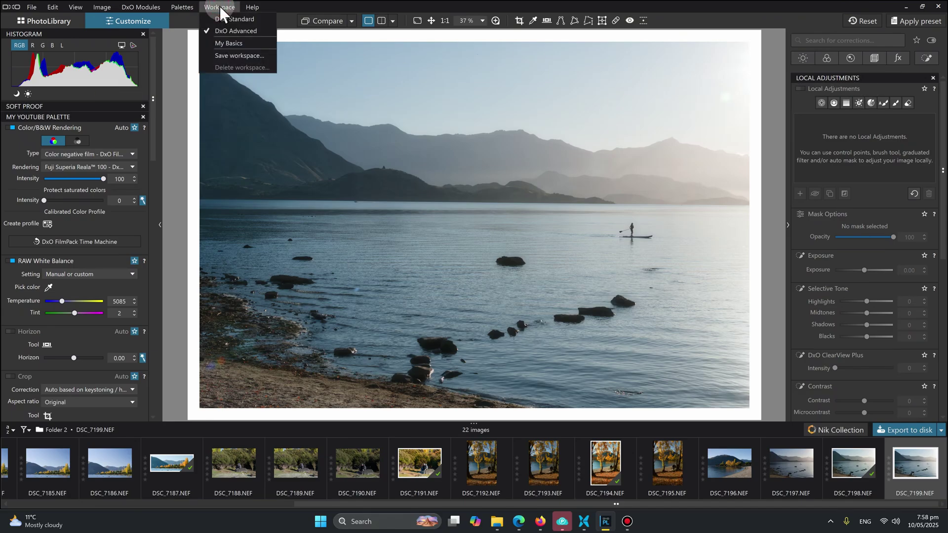
left_click(226, 57)
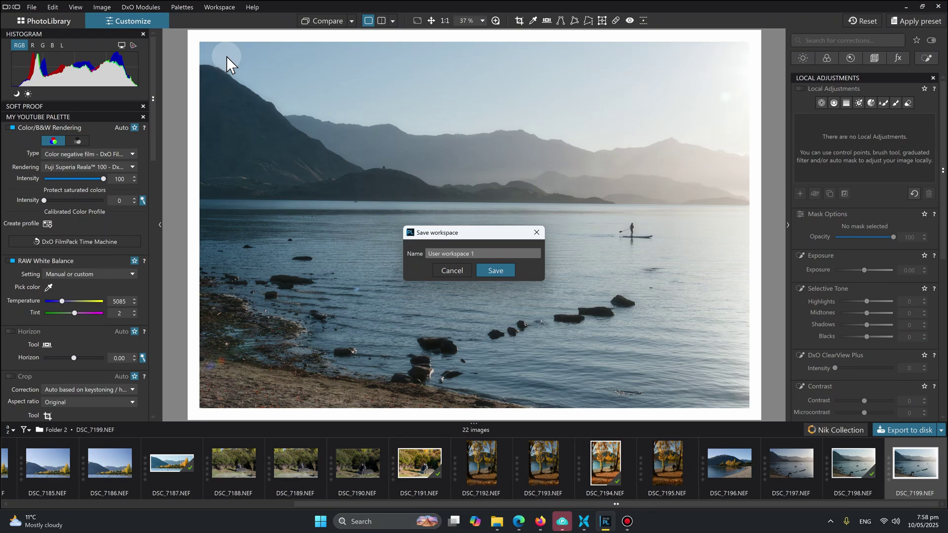
type("My Yout")
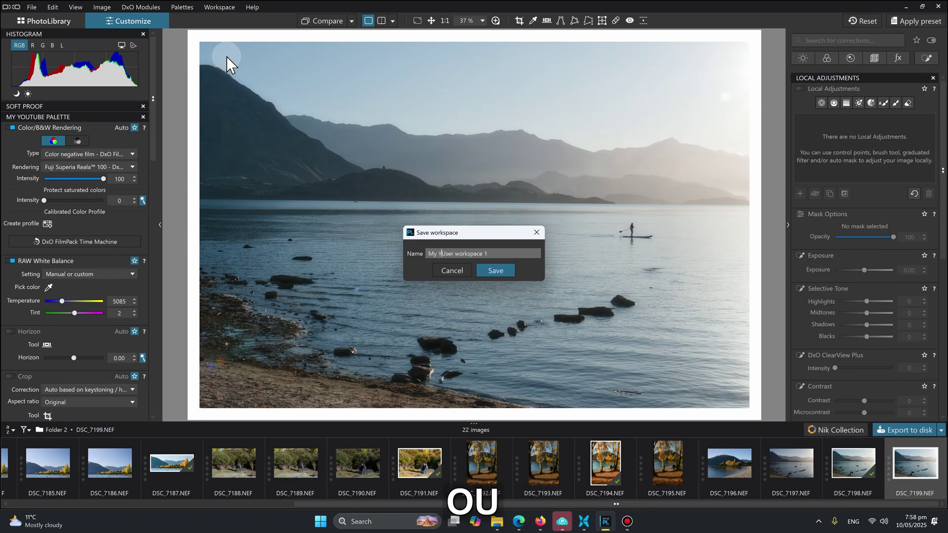
type("ube WS")
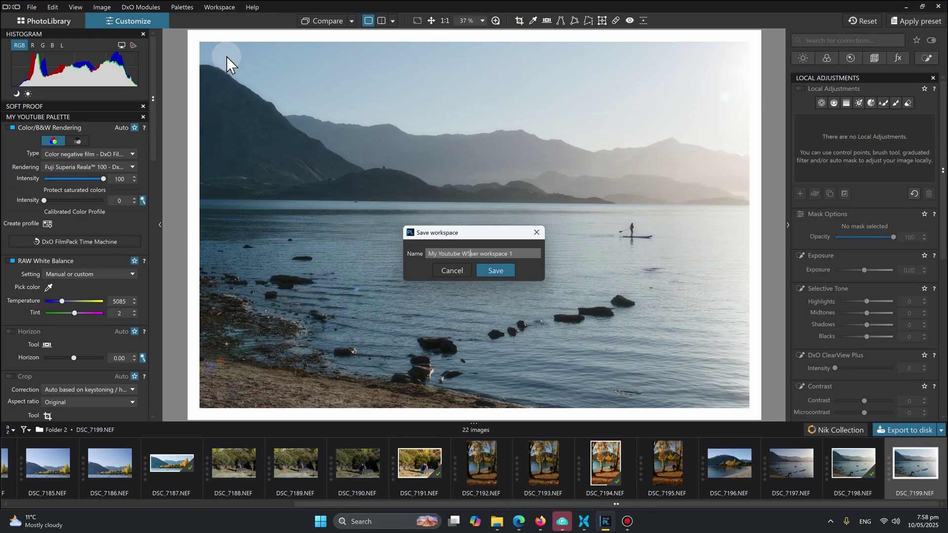
key("Delete")
key("Delete")
key("Delete")
key("Delete")
key("Delete")
key("Delete")
key("Delete")
key("Delete")
key("Delete")
key("Delete")
key("Delete")
key("Delete")
key("Delete")
key("Delete")
key("Delete")
key("Delete")
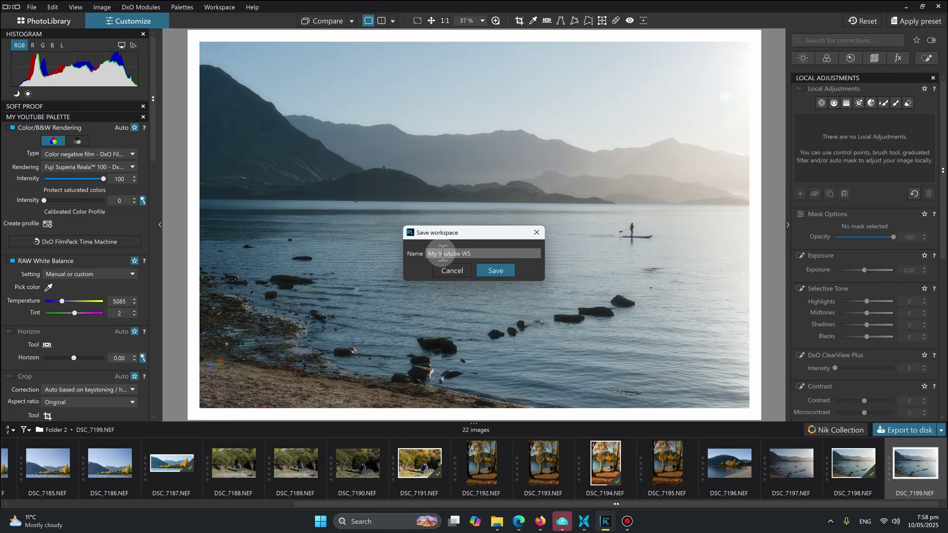
left_click(496, 270)
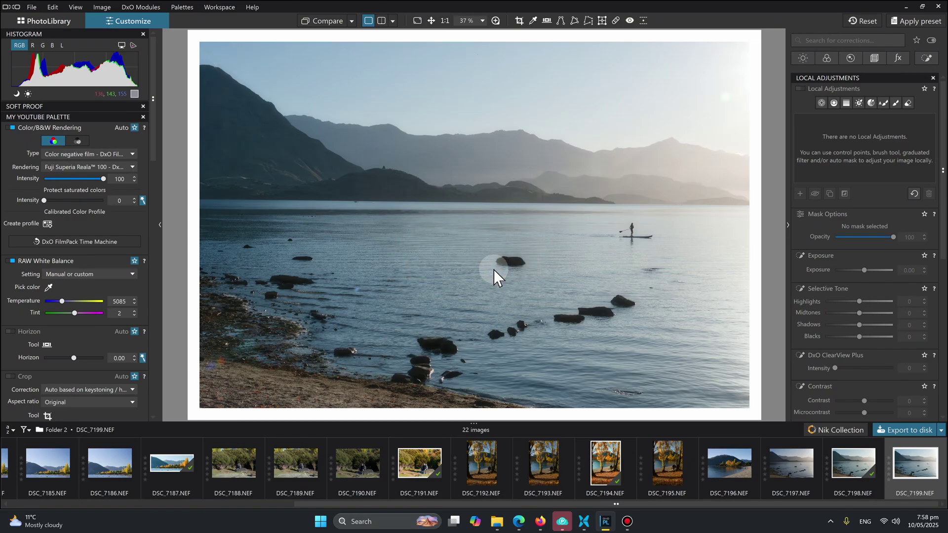
mouse_move(152, 106)
left_mouse_down()
mouse_move(165, 203)
mouse_move(163, 111)
left_mouse_up()
Add a collapsed Metadata palette to the left panel and reopen Save workspace as 'My Youtube WS'.
left_click(182, 7)
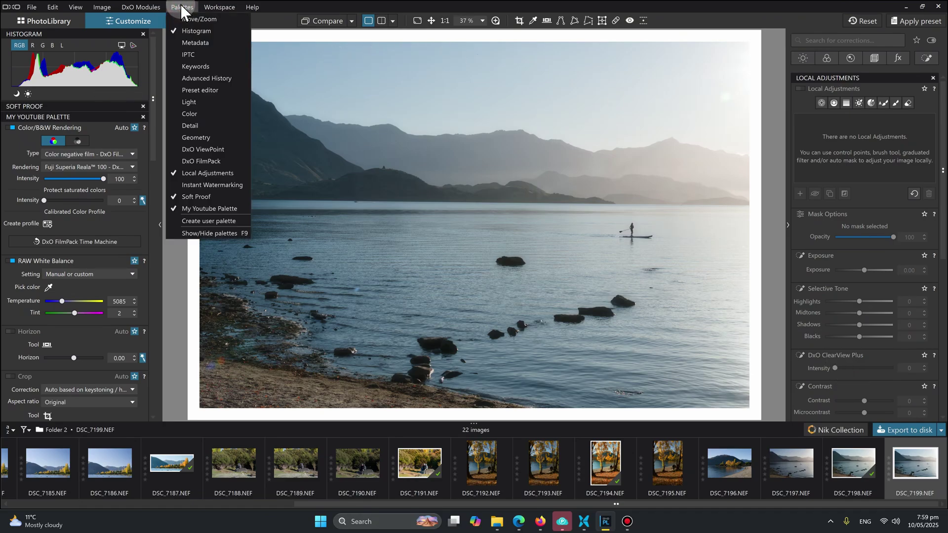
left_click(187, 43)
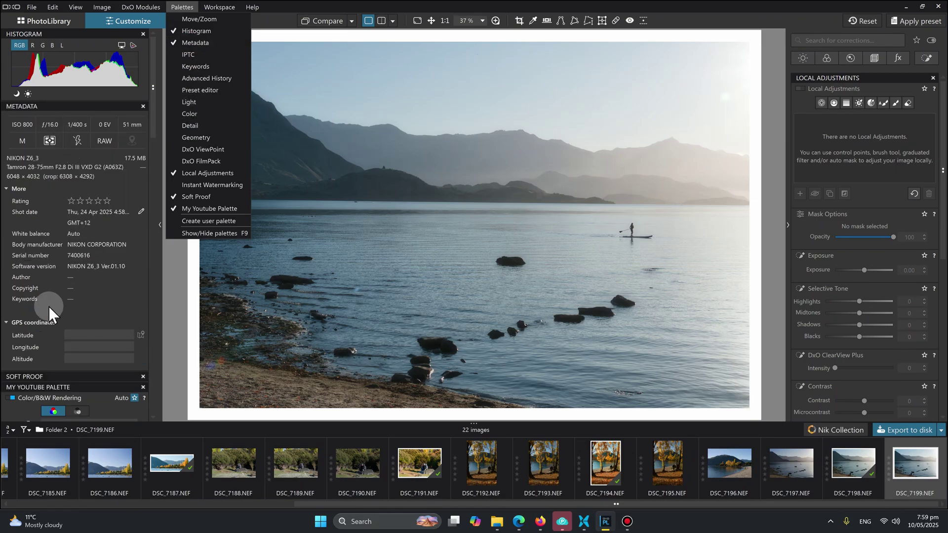
left_click(90, 106)
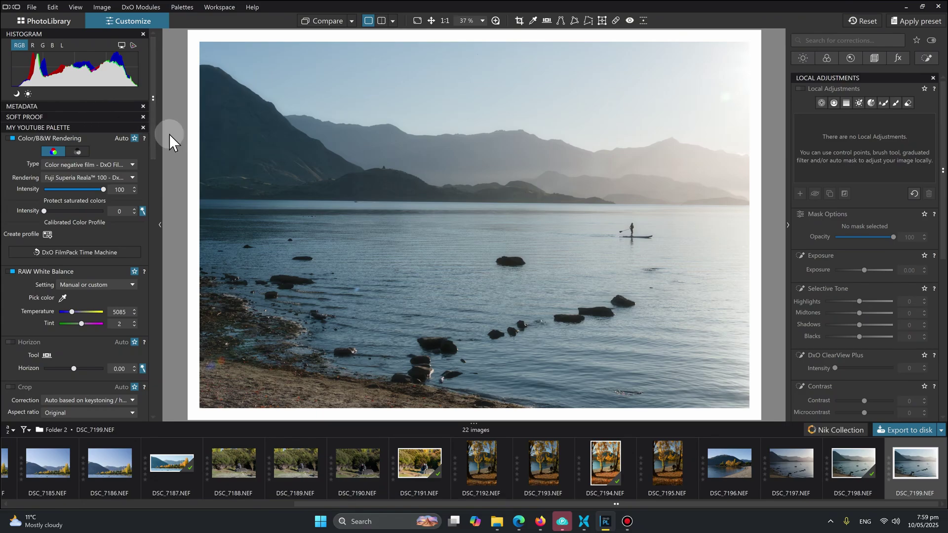
left_click(219, 8)
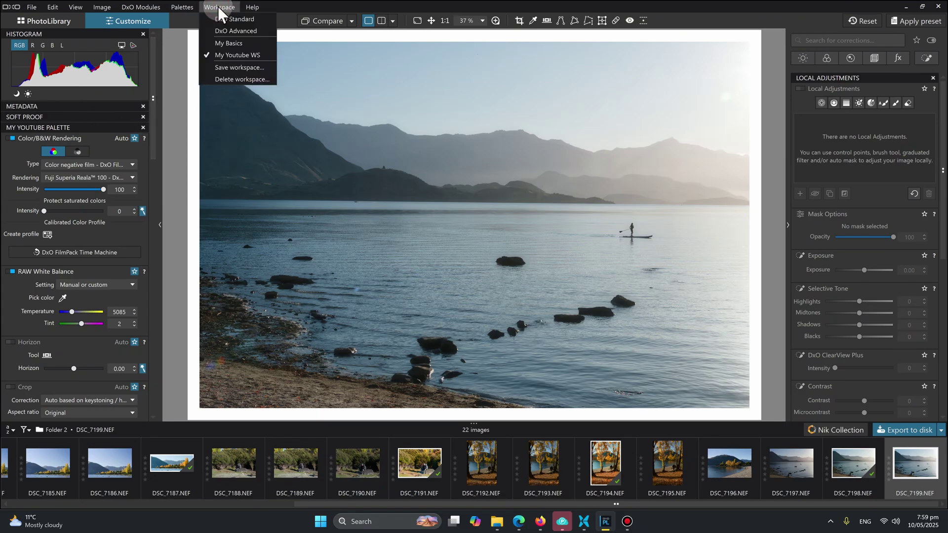
left_click(237, 69)
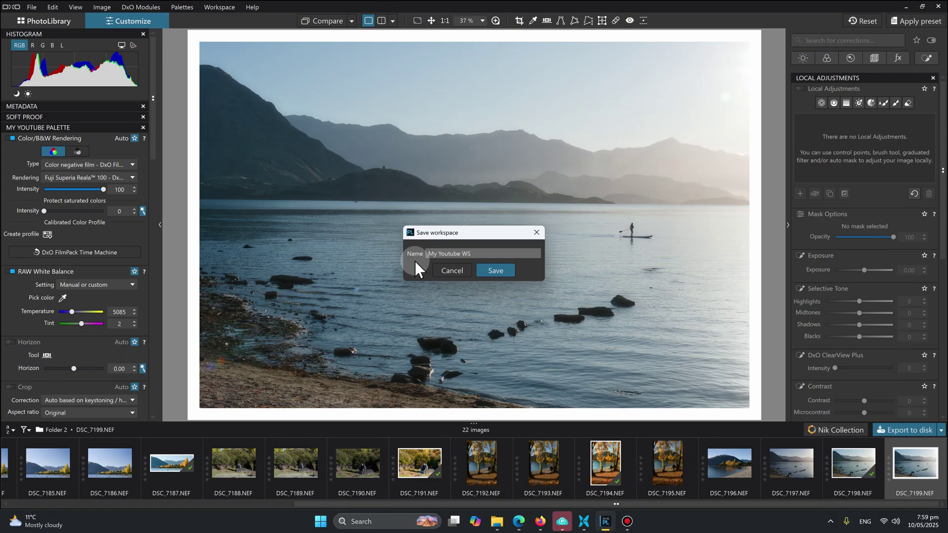
Overwrite My Youtube WS, then switch to the DxO Advanced workspace and view its Light corrections.
left_click(496, 271)
left_click(215, 8)
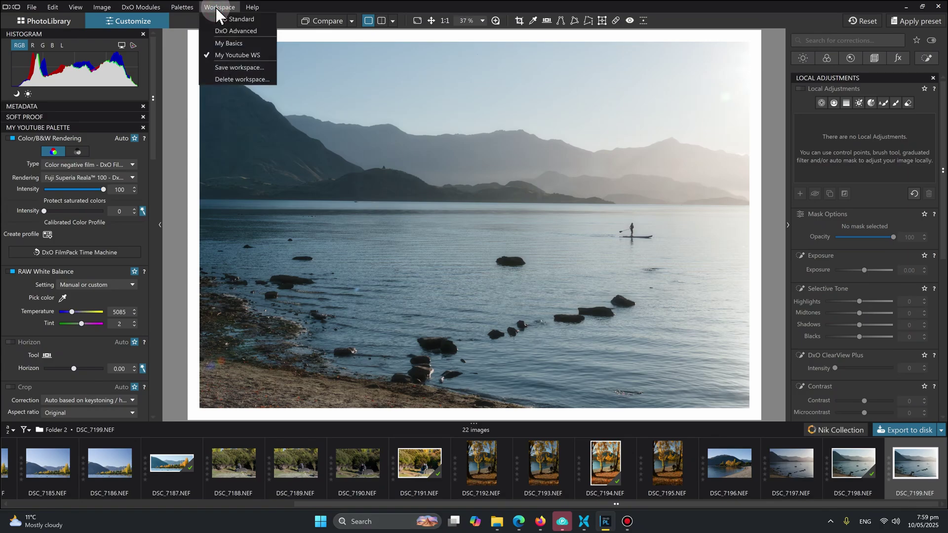
left_click(221, 29)
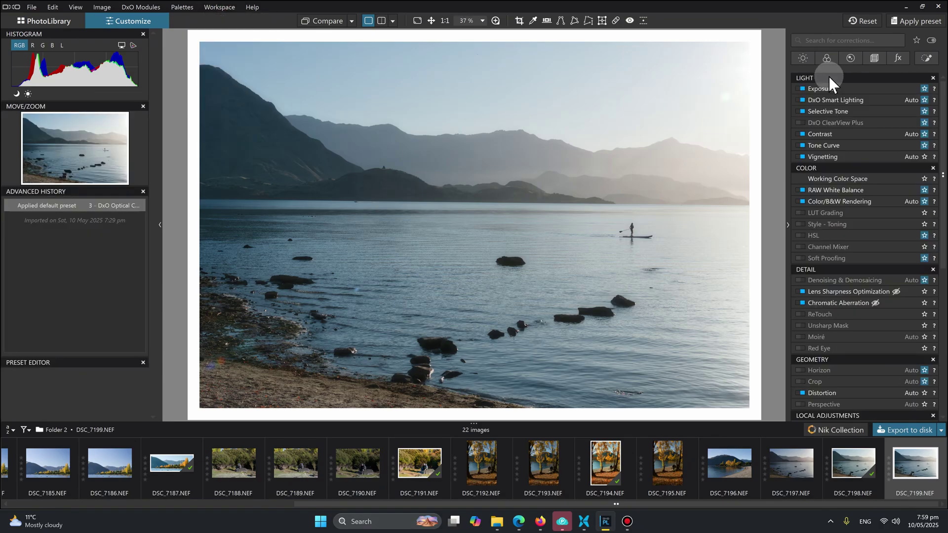
left_click(802, 59)
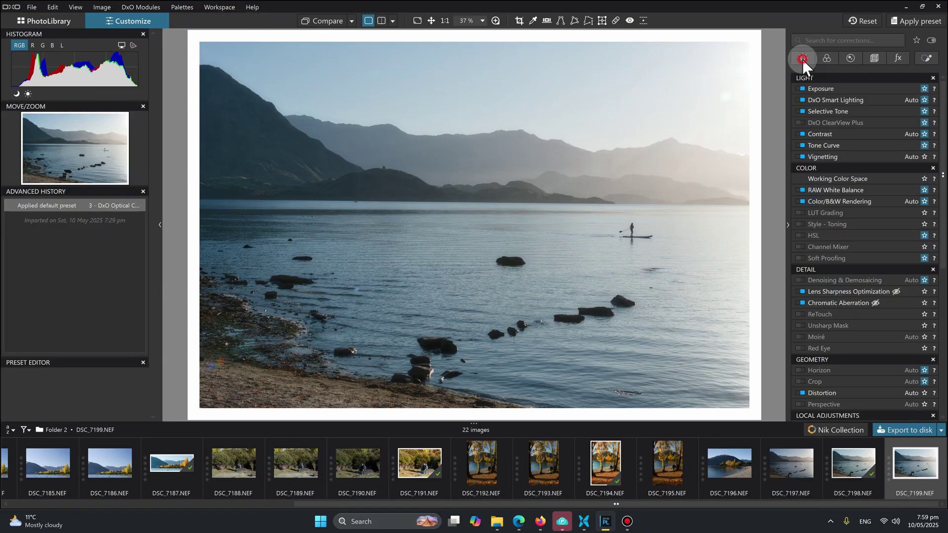
Reload the My Youtube WS workspace to restore the custom layout.
left_click(223, 6)
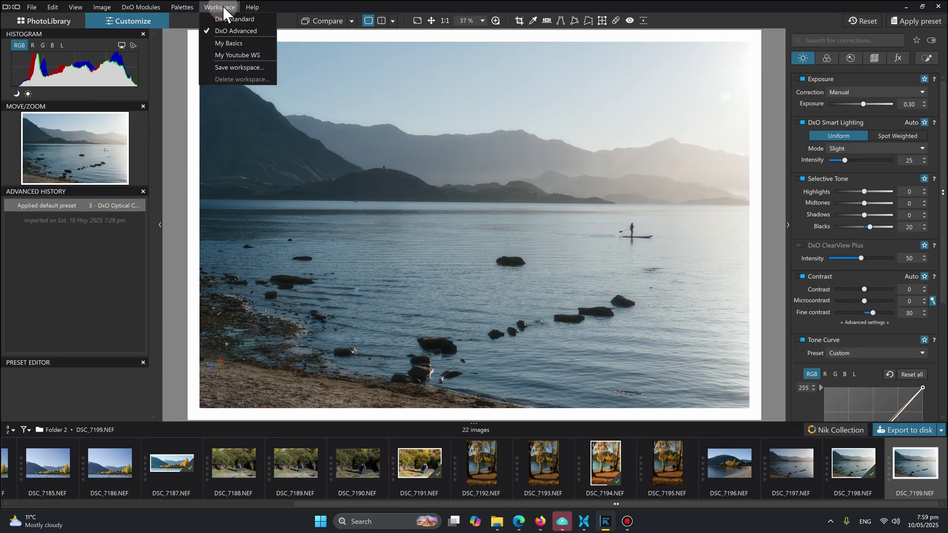
left_click(228, 56)
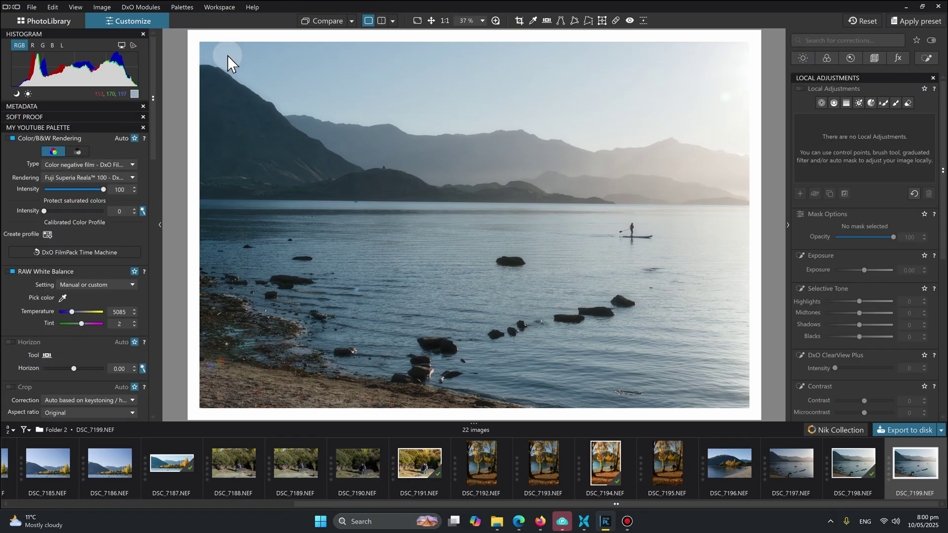
left_click(76, 117)
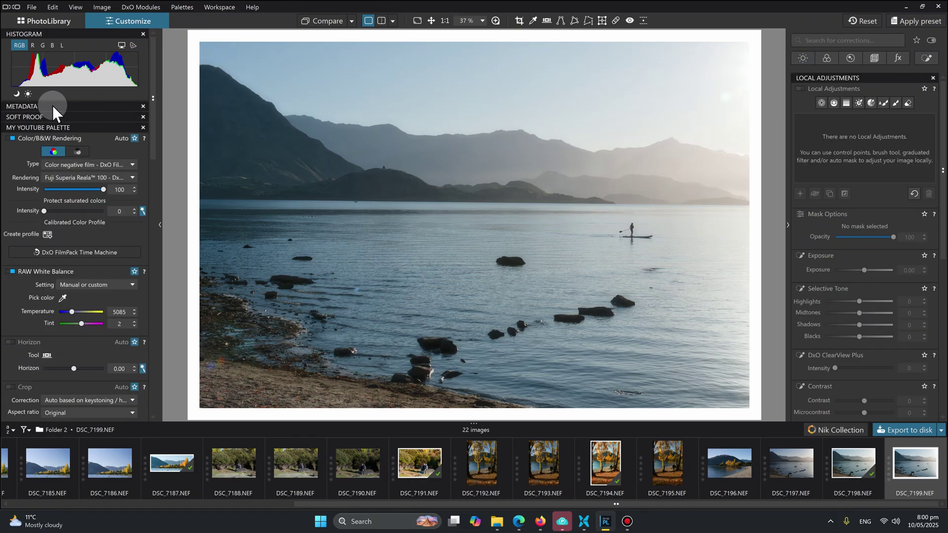